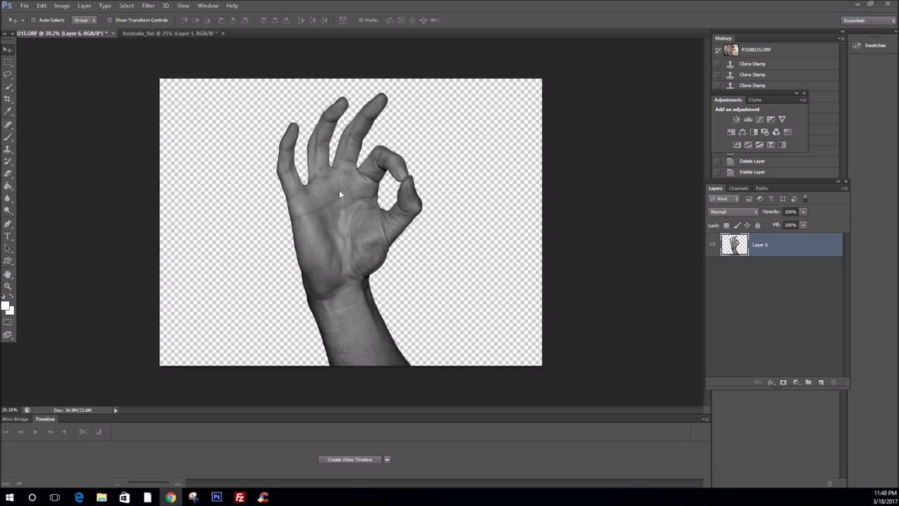
# Switch to the Australia_flat document showing the Australian flag
pyautogui.click(166, 35)
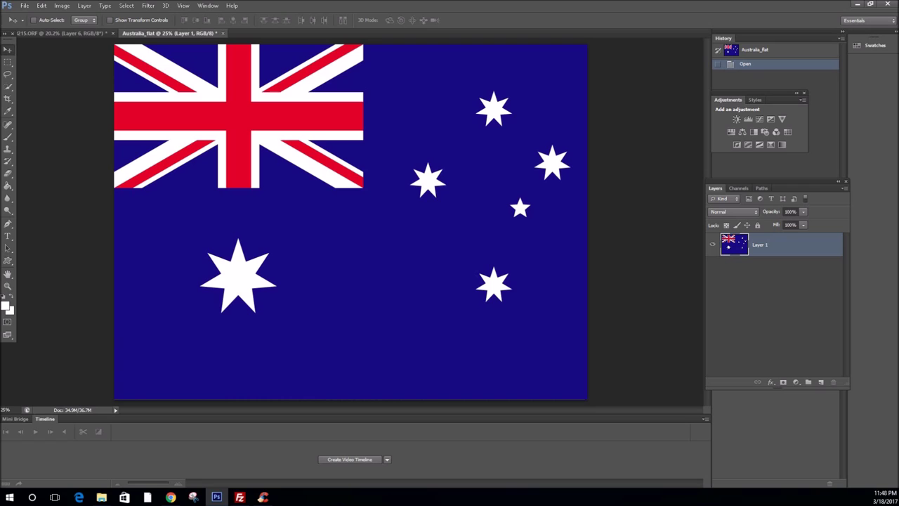
# Return to the P3188215.ORF hand photo and start dragging the grey hand out
pyautogui.click(61, 33)
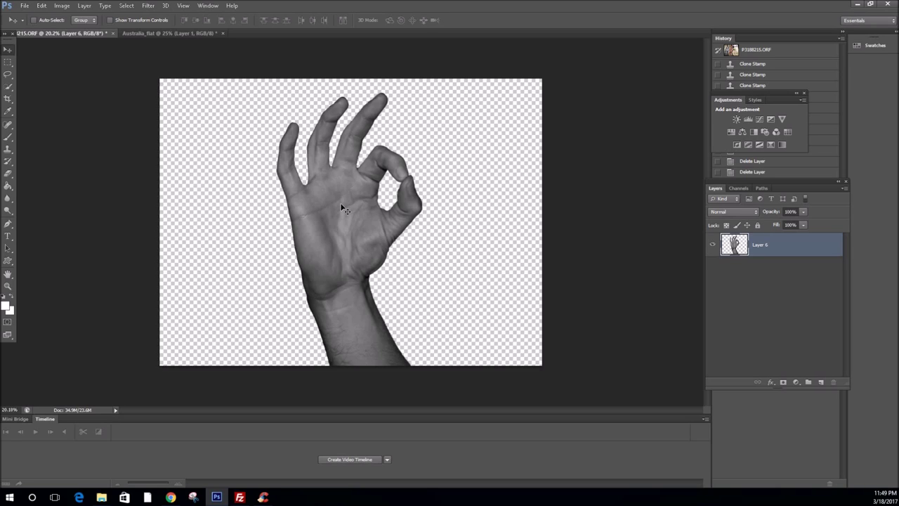
pyautogui.moveTo(340, 208); pyautogui.dragTo(368, 238)
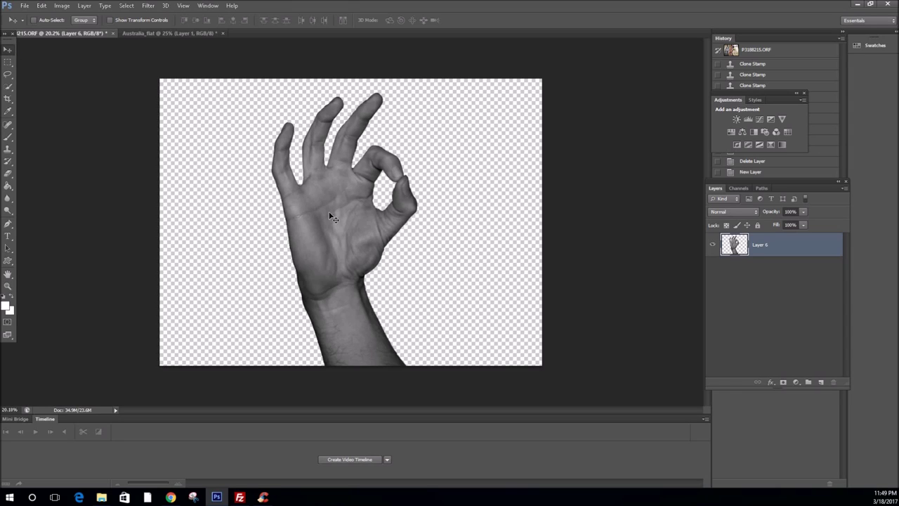
# Drop the grey hand into Australia_flat as Layer 2 over the flag's left side
pyautogui.moveTo(316, 224); pyautogui.dragTo(234, 225)
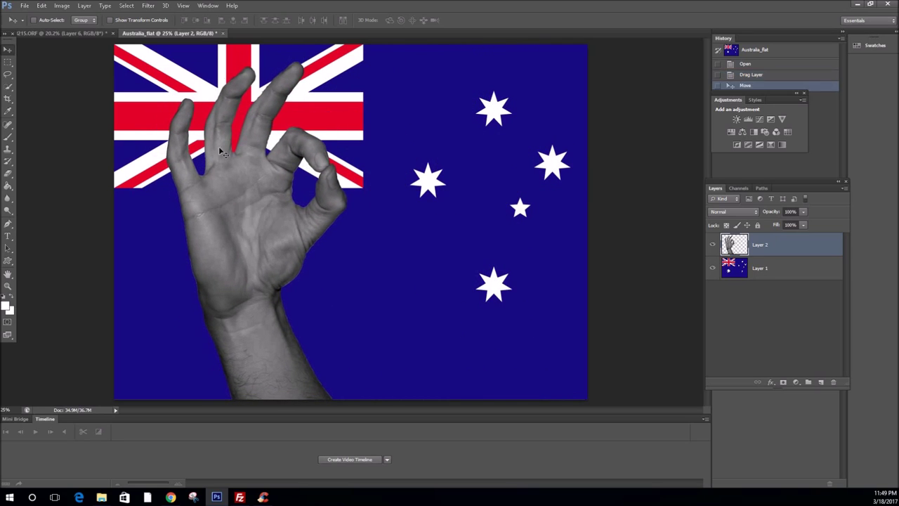
# Rotate the hand about 22 degrees with Free Transform, shift it left, and hide Layer 1
pyautogui.click(41, 6)
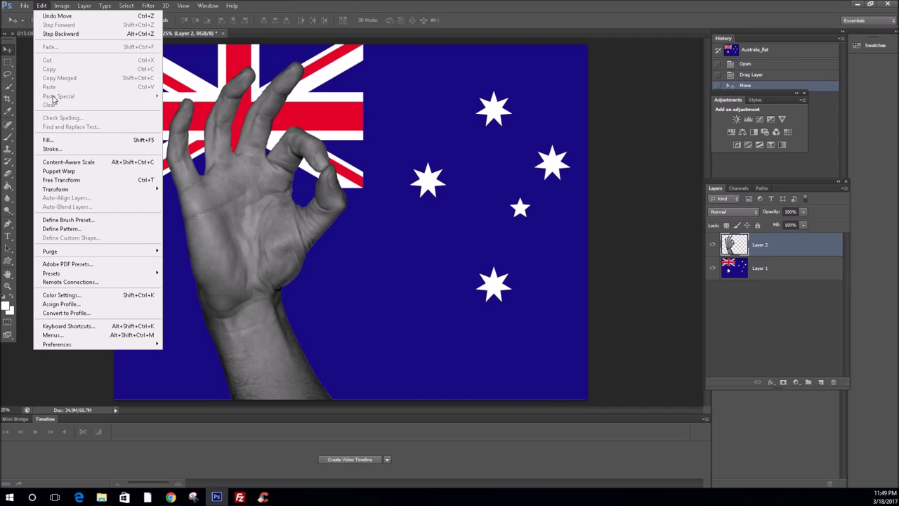
pyautogui.click(88, 179)
pyautogui.moveTo(154, 400)
pyautogui.mouseDown()
pyautogui.moveTo(91, 361)
pyautogui.moveTo(76, 333)
pyautogui.moveTo(158, 398)
pyautogui.mouseUp()
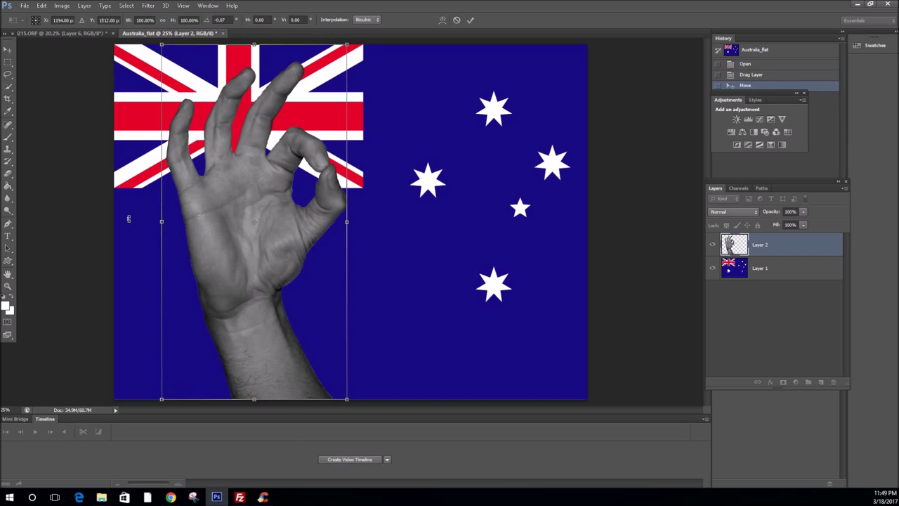
pyautogui.click(9, 60)
pyautogui.click(427, 186)
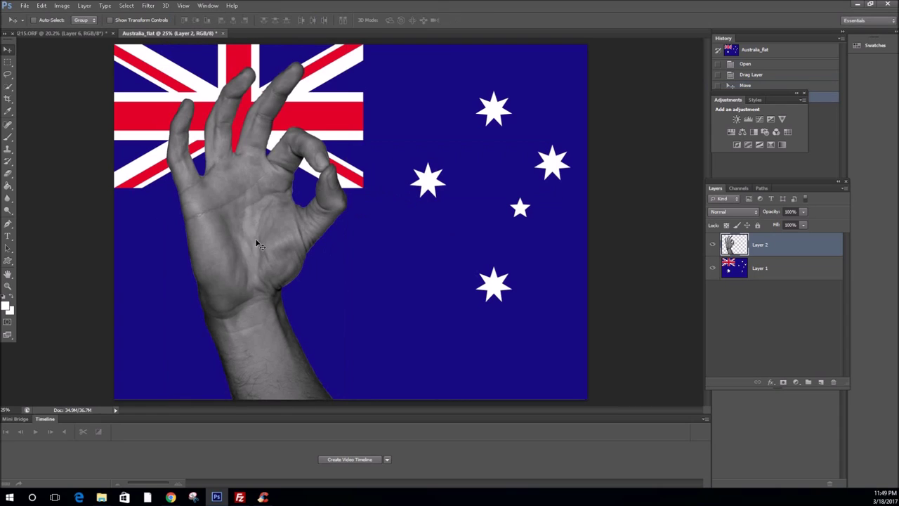
pyautogui.moveTo(259, 241); pyautogui.dragTo(231, 241)
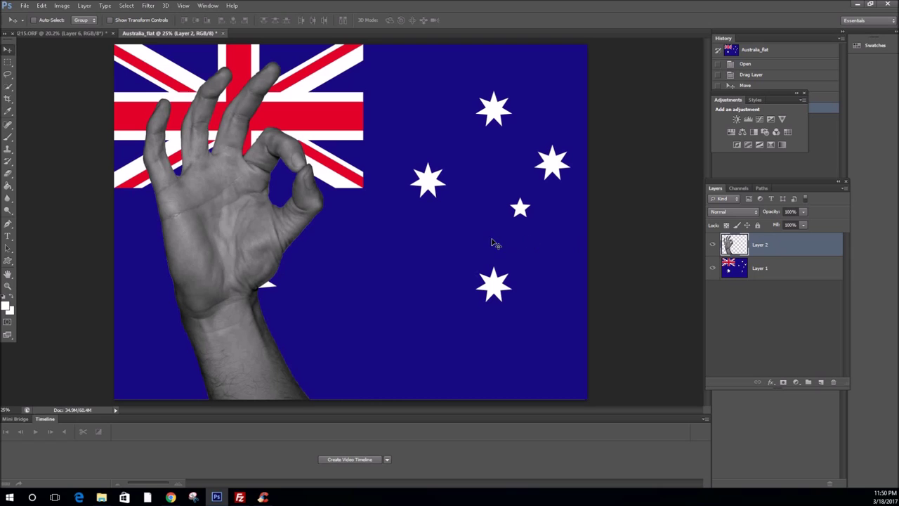
pyautogui.click(712, 267)
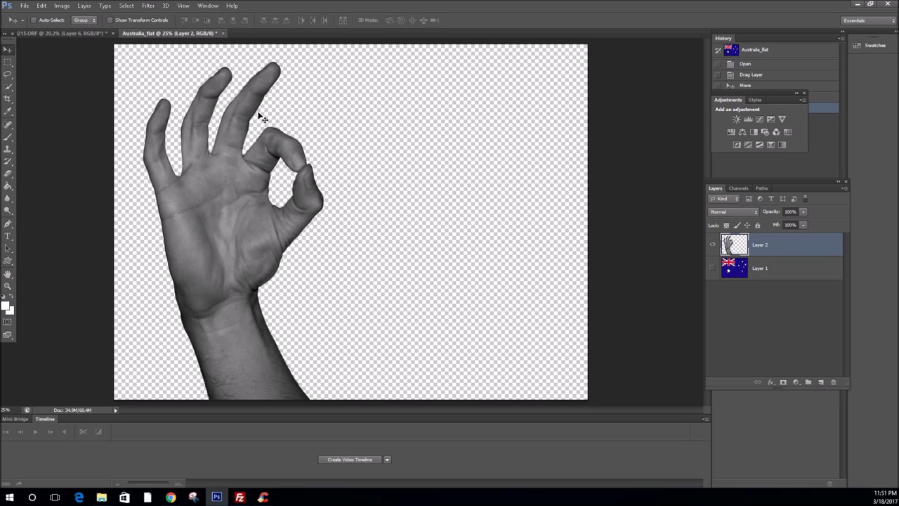
# Bring up the Image > Adjustments submenu for the hand layer
pyautogui.click(127, 6)
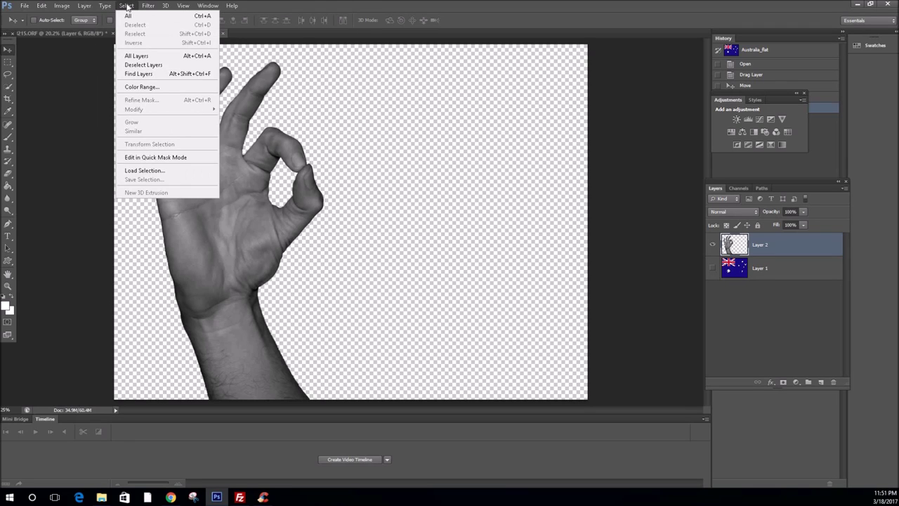
pyautogui.moveTo(73, 31)
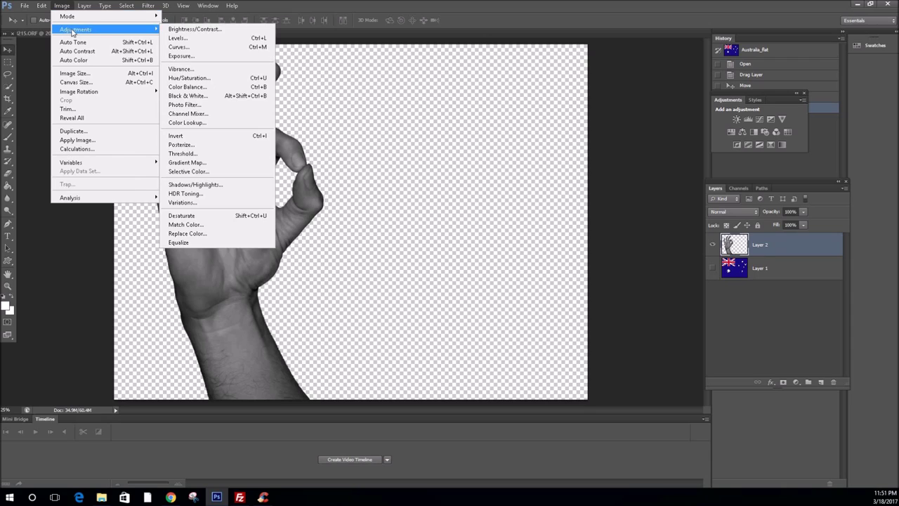
# Apply Levels to the hand with input levels 27, 0.21 and 140
pyautogui.click(198, 42)
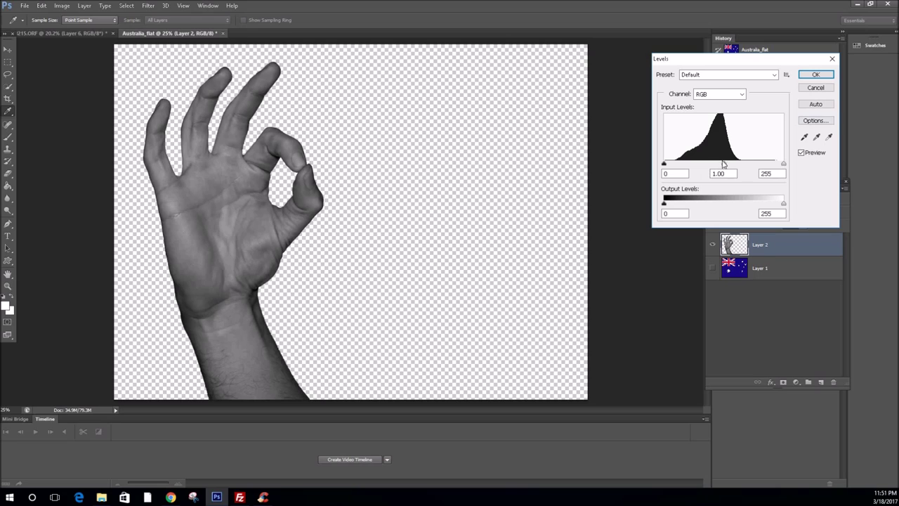
pyautogui.moveTo(724, 164)
pyautogui.mouseDown()
pyautogui.moveTo(767, 165)
pyautogui.moveTo(736, 164)
pyautogui.mouseUp()
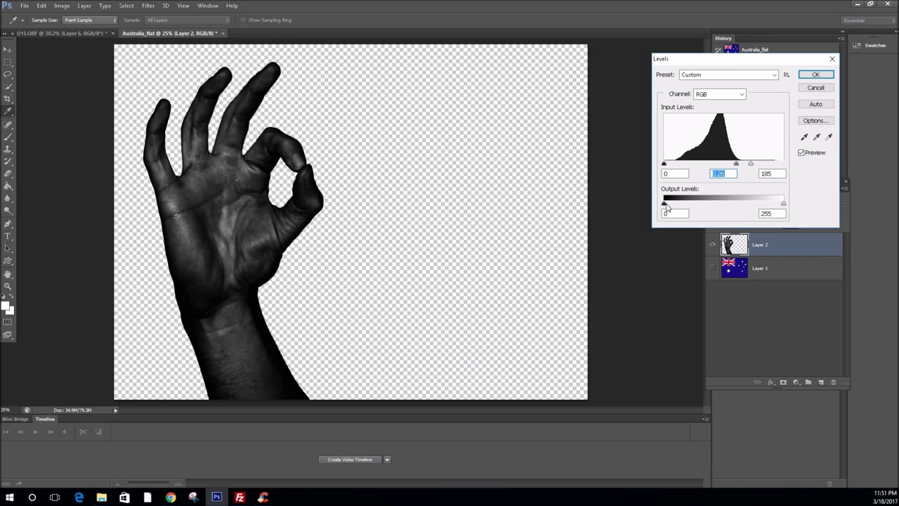
pyautogui.moveTo(665, 204)
pyautogui.mouseDown()
pyautogui.moveTo(679, 204)
pyautogui.moveTo(664, 204)
pyautogui.mouseUp()
pyautogui.moveTo(664, 164); pyautogui.dragTo(676, 164)
pyautogui.moveTo(750, 165); pyautogui.dragTo(731, 166)
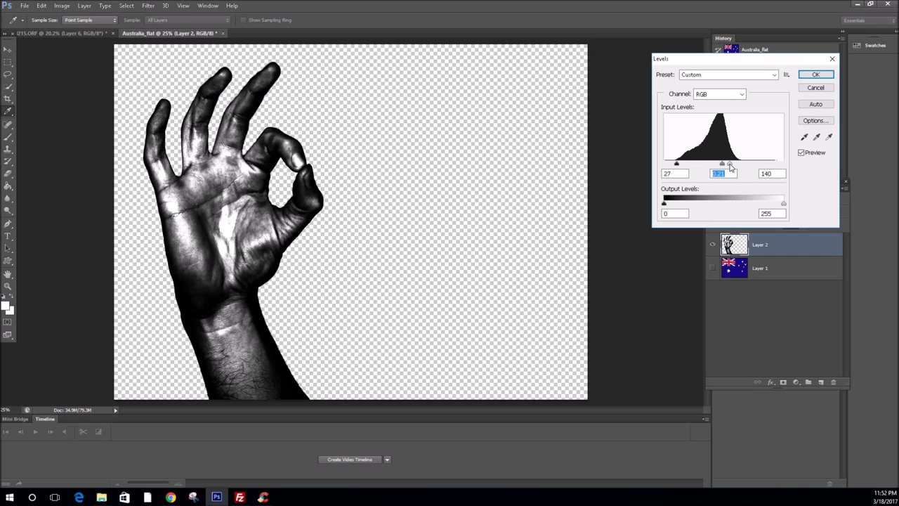
pyautogui.click(730, 167)
pyautogui.click(818, 75)
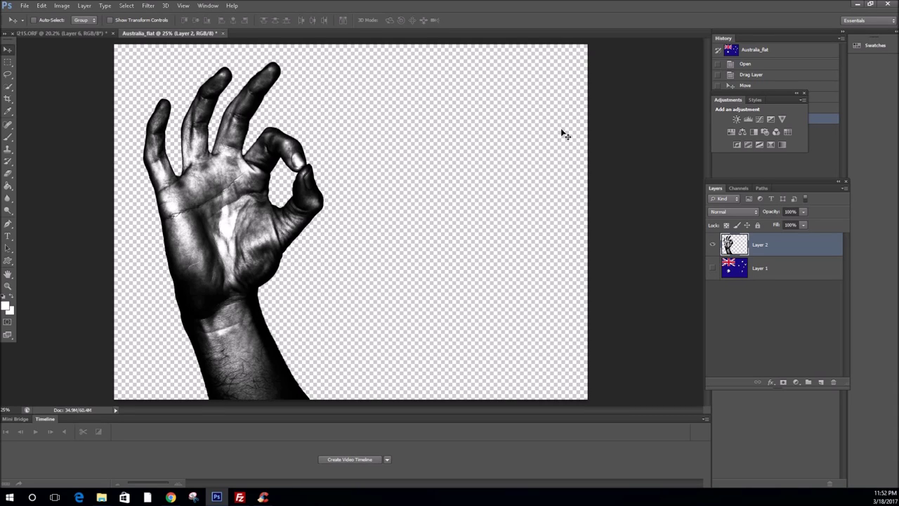
pyautogui.click(147, 6)
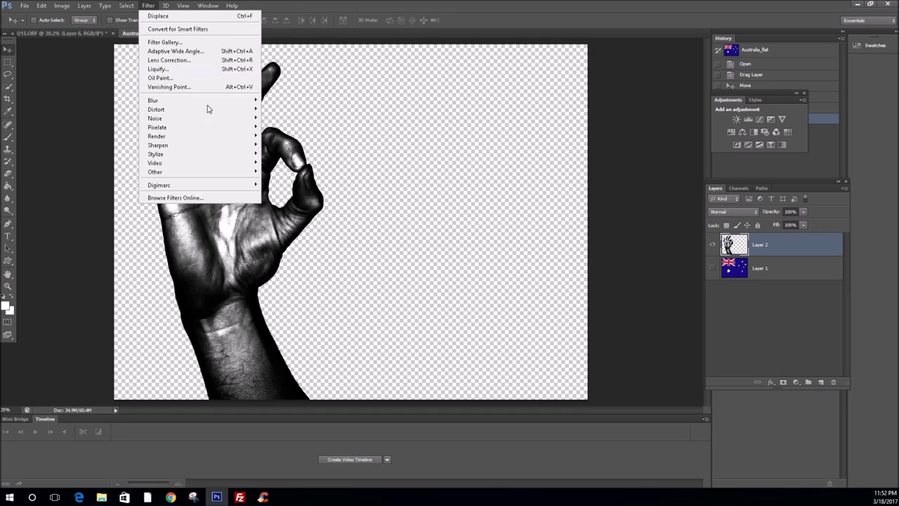
# Soften the high-contrast hand with a small-radius Gaussian Blur
pyautogui.moveTo(213, 102)
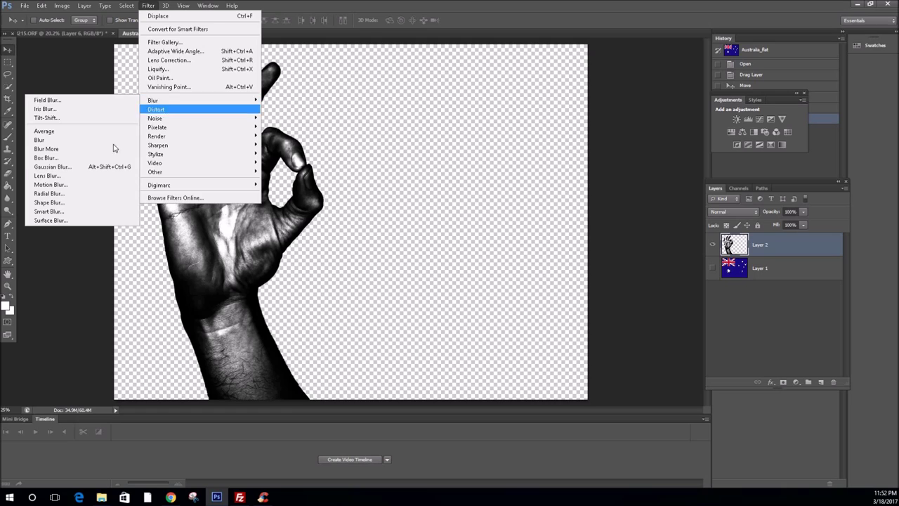
pyautogui.click(76, 168)
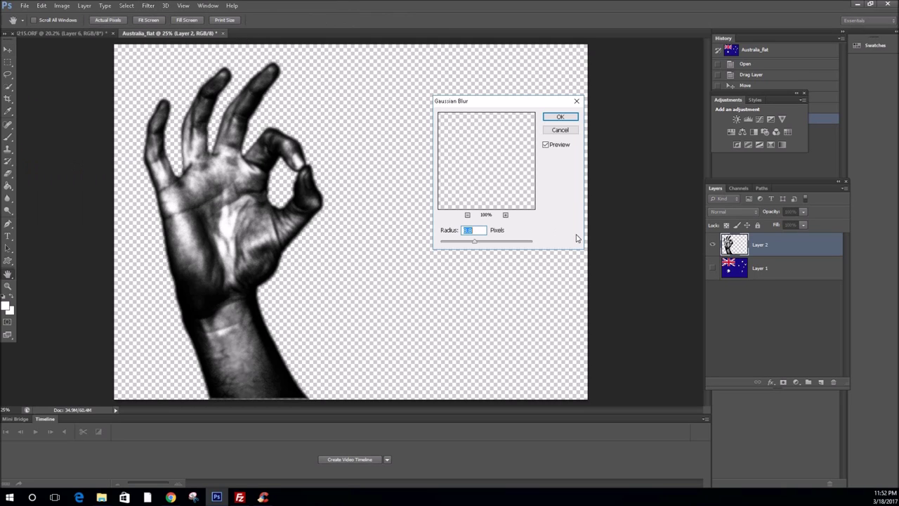
pyautogui.click(255, 168)
pyautogui.moveTo(475, 246)
pyautogui.mouseDown()
pyautogui.moveTo(440, 244)
pyautogui.moveTo(474, 245)
pyautogui.mouseUp()
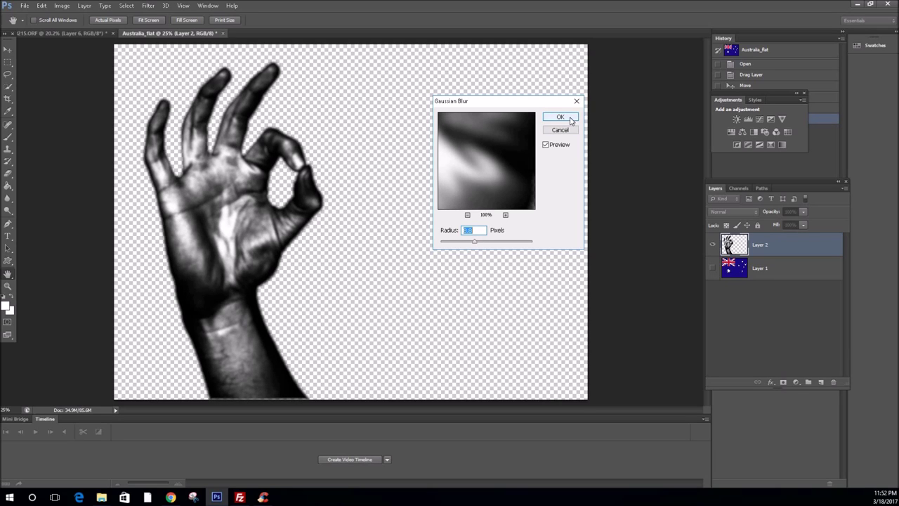
pyautogui.click(570, 118)
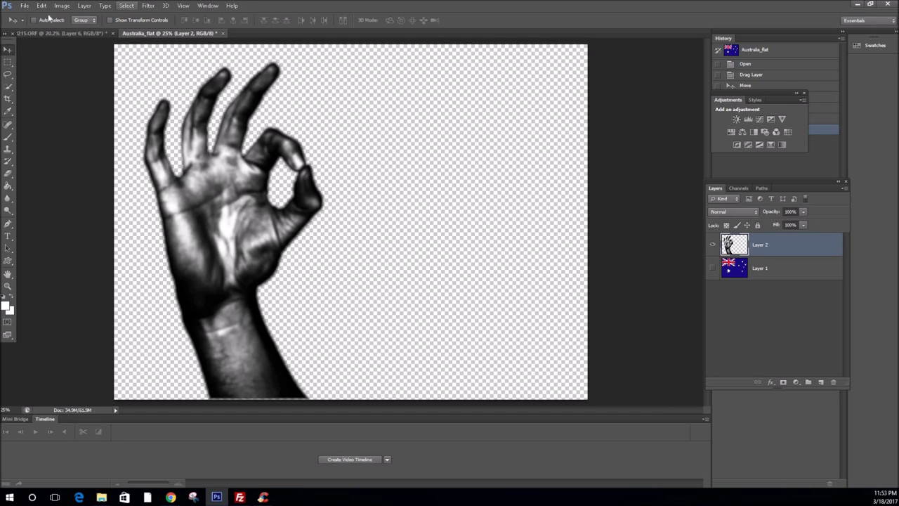
pyautogui.click(23, 8)
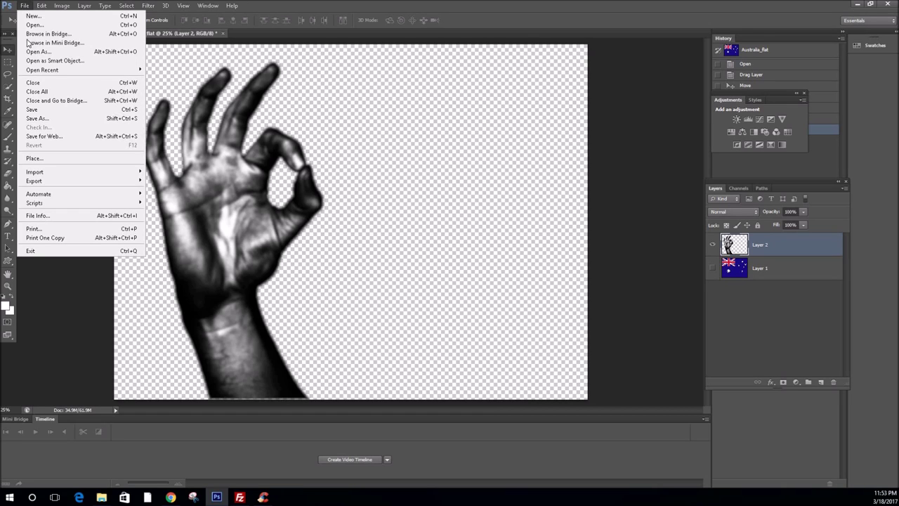
# Save the document as 'Displacment Map Australia Flag.psd' inside New folder
pyautogui.click(71, 123)
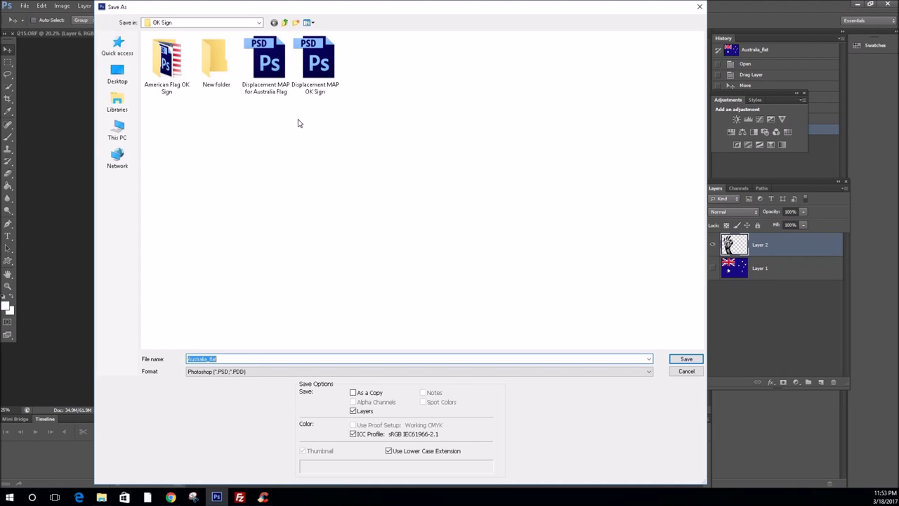
pyautogui.doubleClick(222, 69)
pyautogui.click(243, 359)
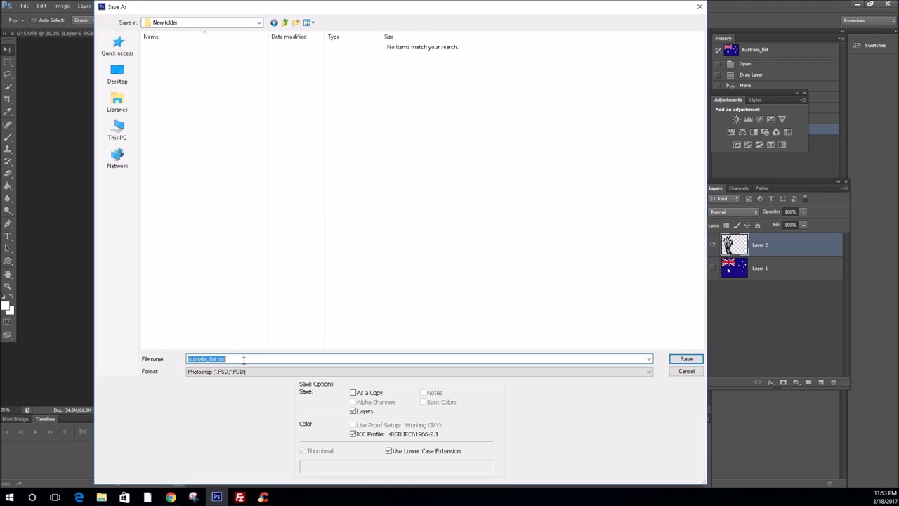
pyautogui.write('Displacment Map Australia Flag')
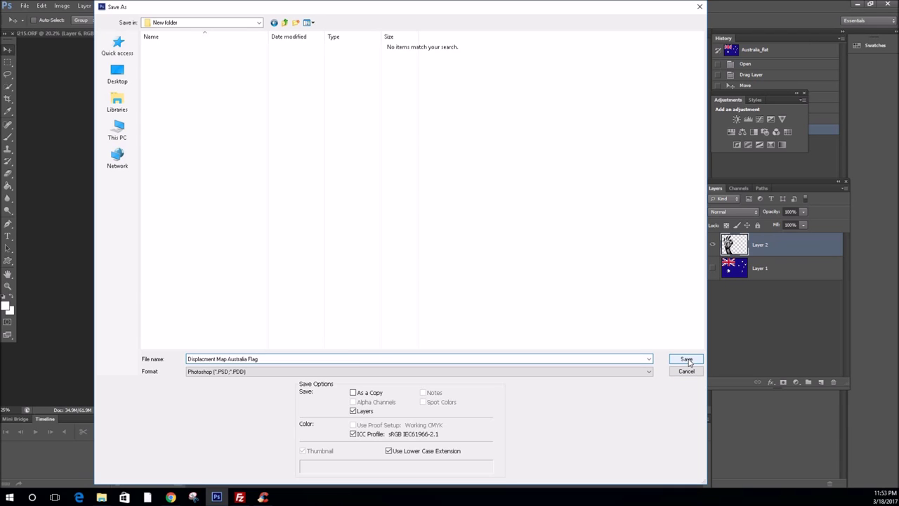
pyautogui.click(686, 360)
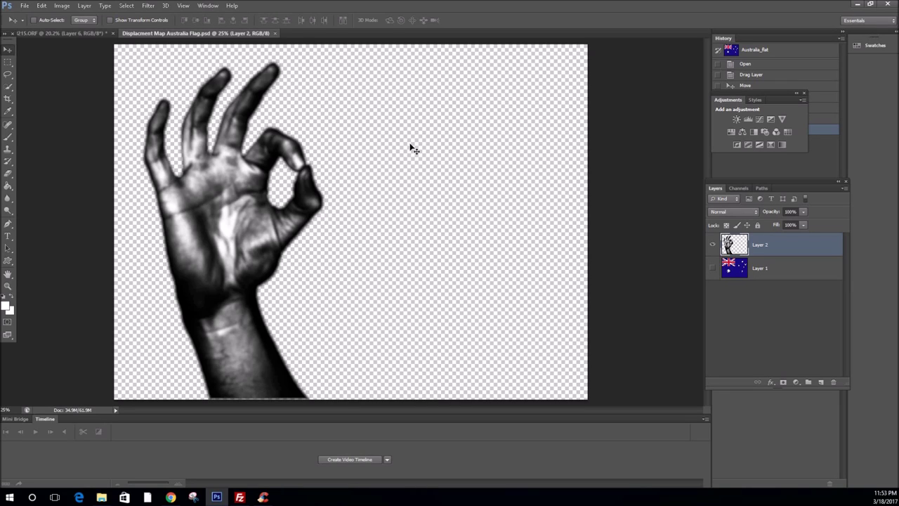
# Step backward three times to return the hand to its grey look
pyautogui.click(61, 6)
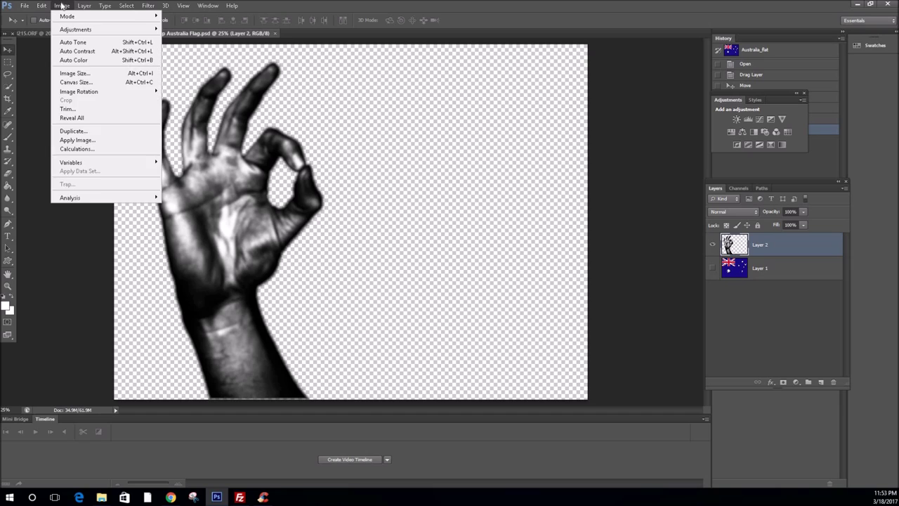
pyautogui.moveTo(42, 6)
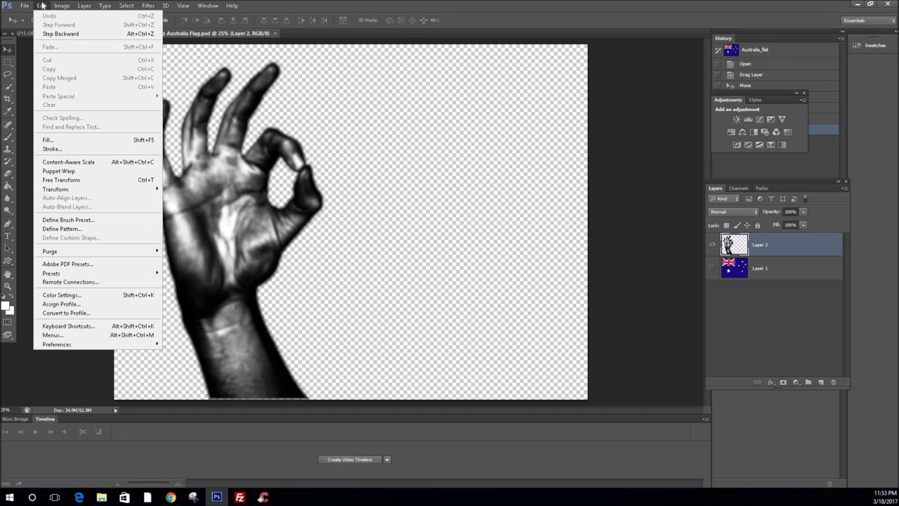
pyautogui.click(68, 33)
pyautogui.click(59, 6)
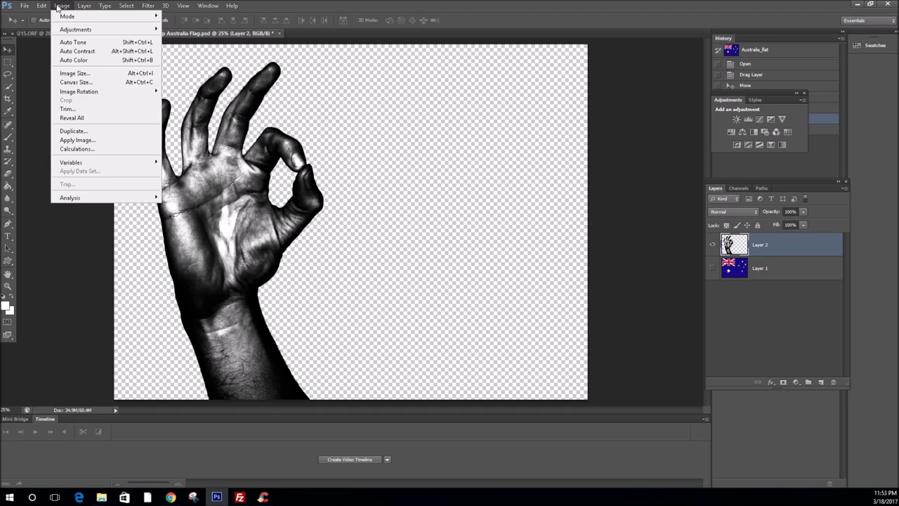
pyautogui.moveTo(42, 6)
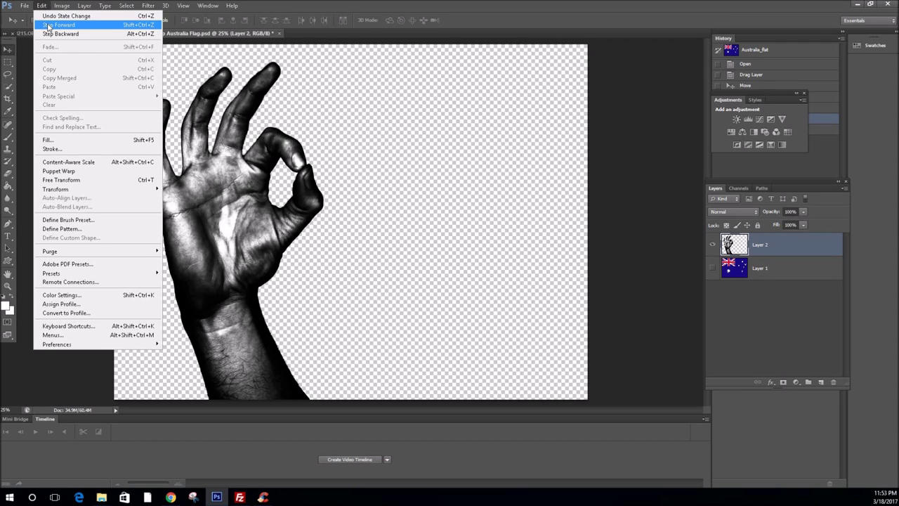
pyautogui.click(52, 35)
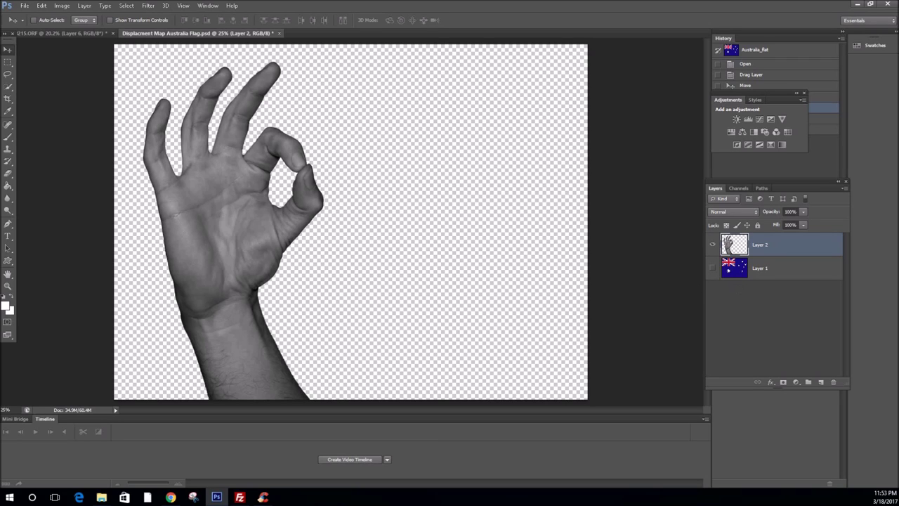
pyautogui.click(171, 496)
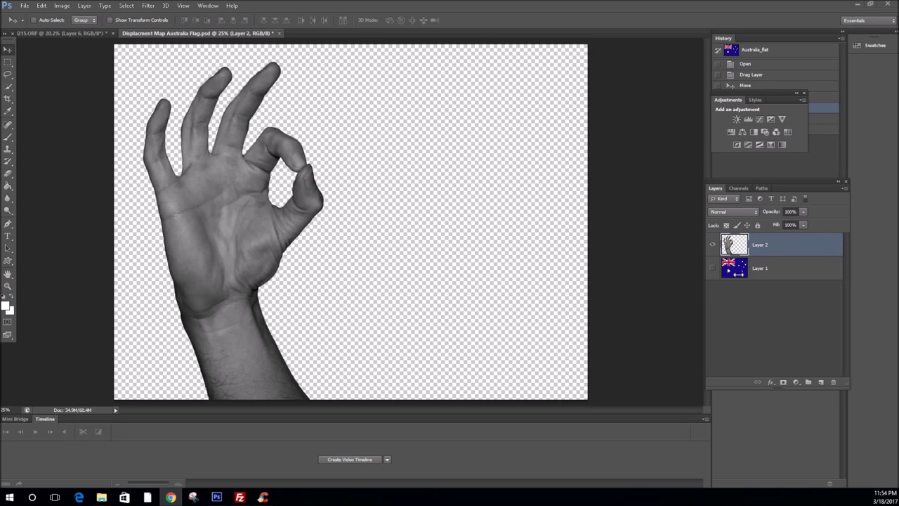
pyautogui.click(736, 273)
# Duplicate Layer 1, move Layer 1 copy above Layer 2, and make it visible
pyautogui.click(736, 272)
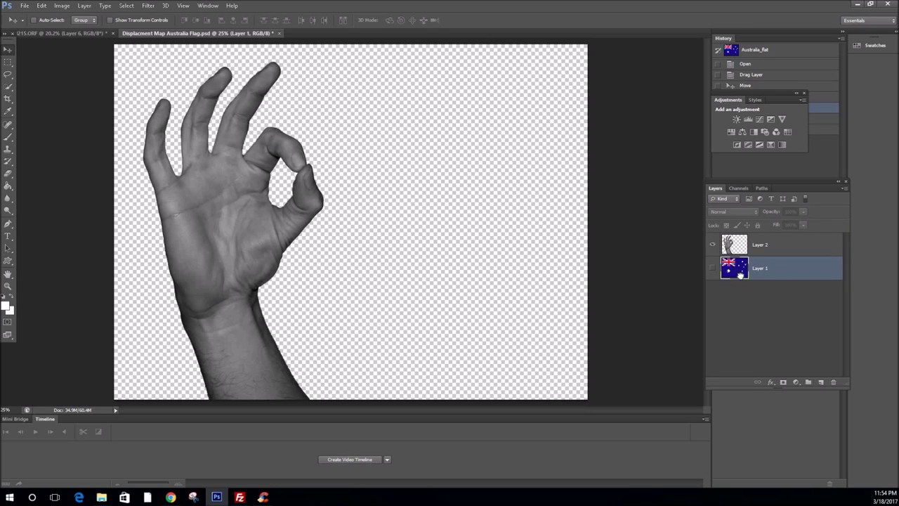
pyautogui.moveTo(735, 272); pyautogui.dragTo(819, 382)
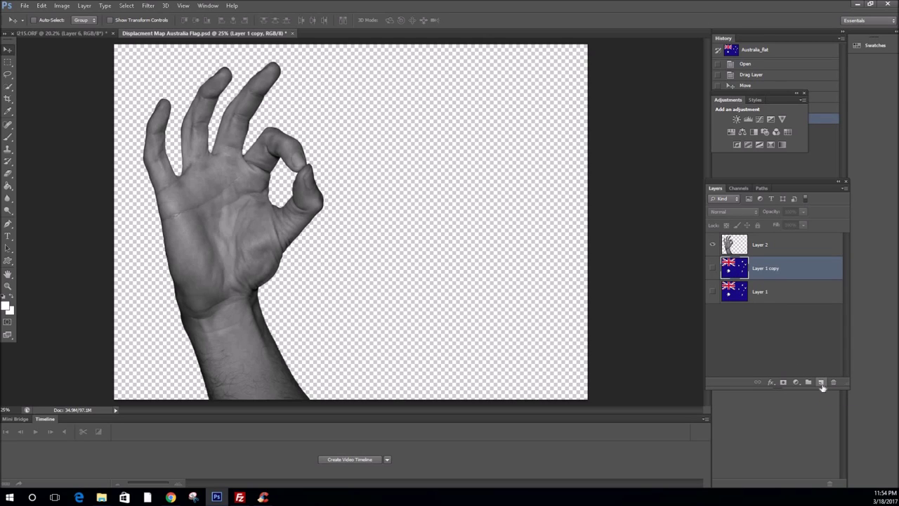
pyautogui.moveTo(735, 268); pyautogui.dragTo(737, 244)
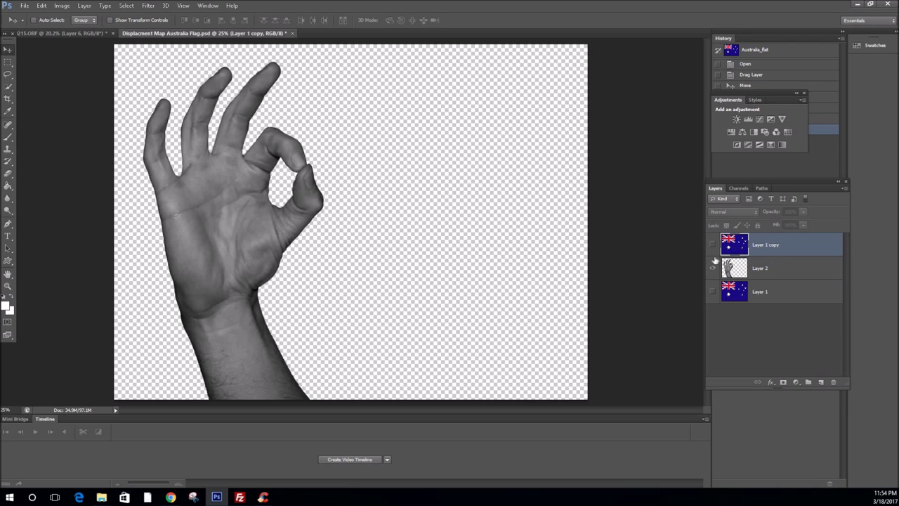
pyautogui.click(713, 245)
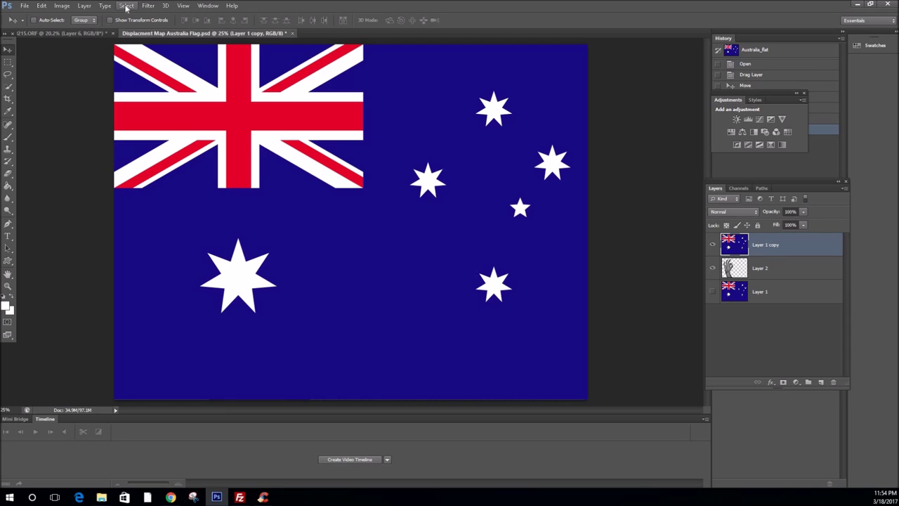
# Apply the Displace filter to Layer 1 copy using Displacment Map Australia Flag.psd from New folder
pyautogui.click(148, 6)
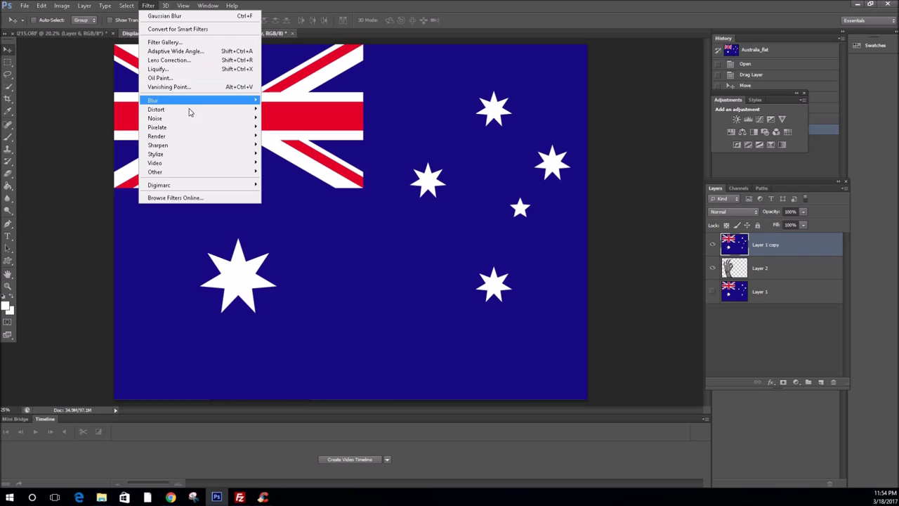
pyautogui.moveTo(190, 110)
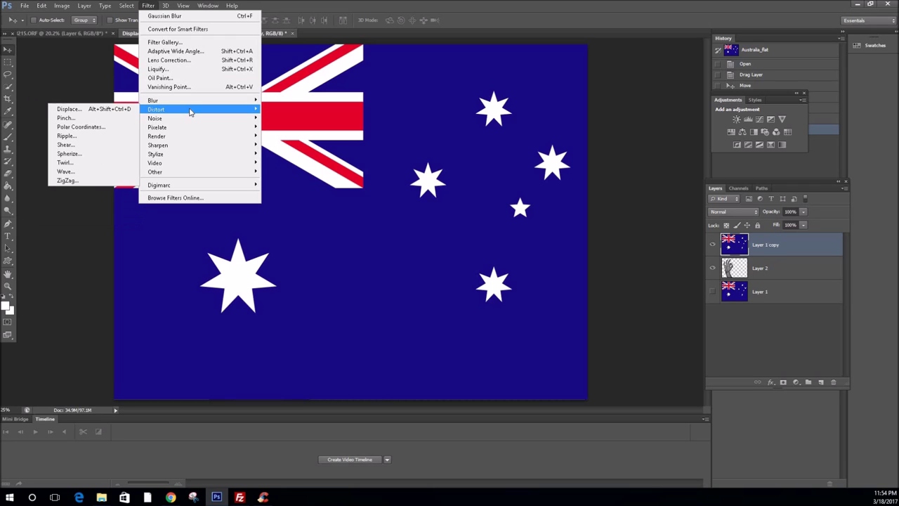
pyautogui.click(84, 110)
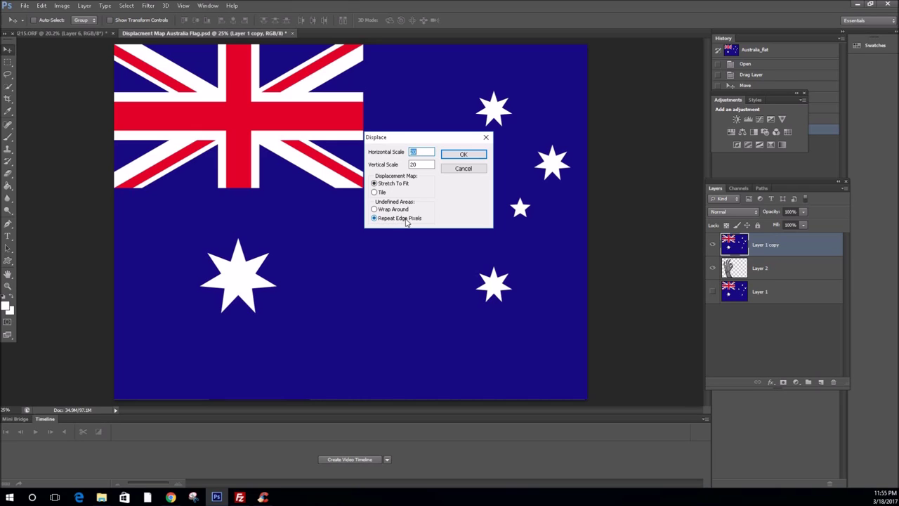
pyautogui.click(471, 154)
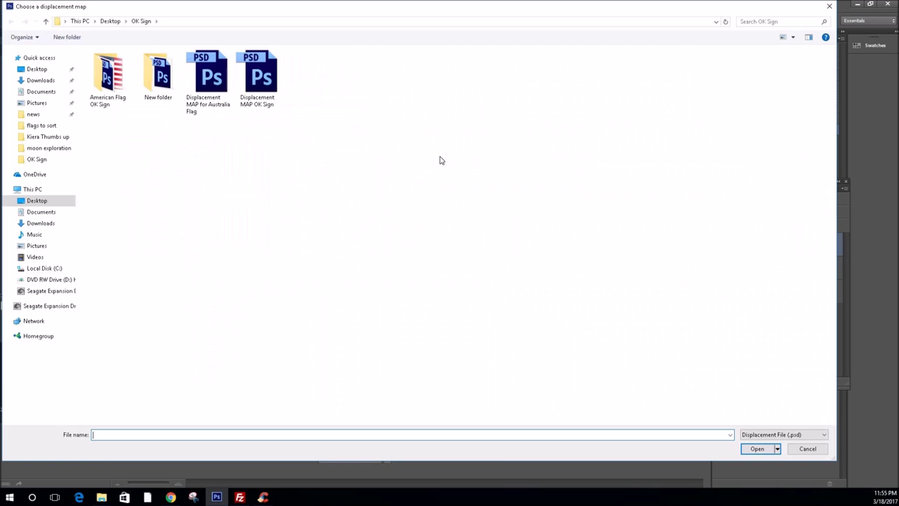
pyautogui.doubleClick(163, 83)
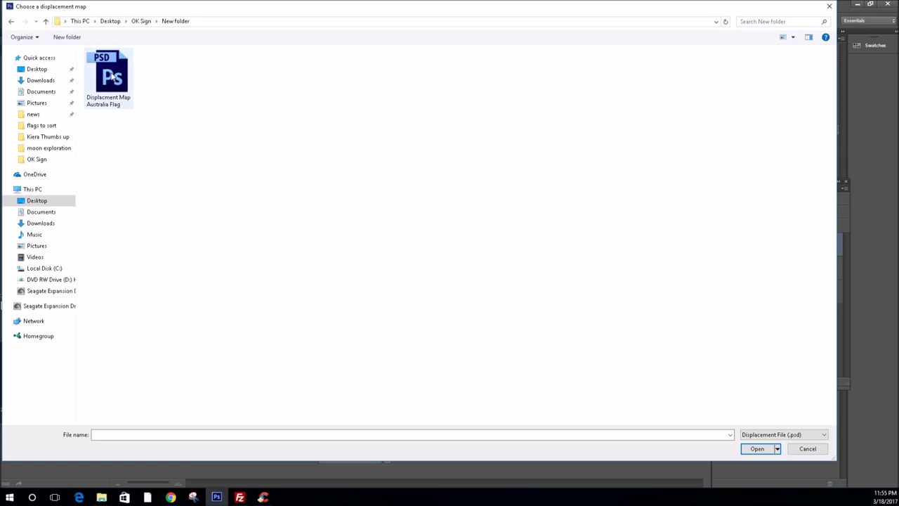
pyautogui.doubleClick(112, 79)
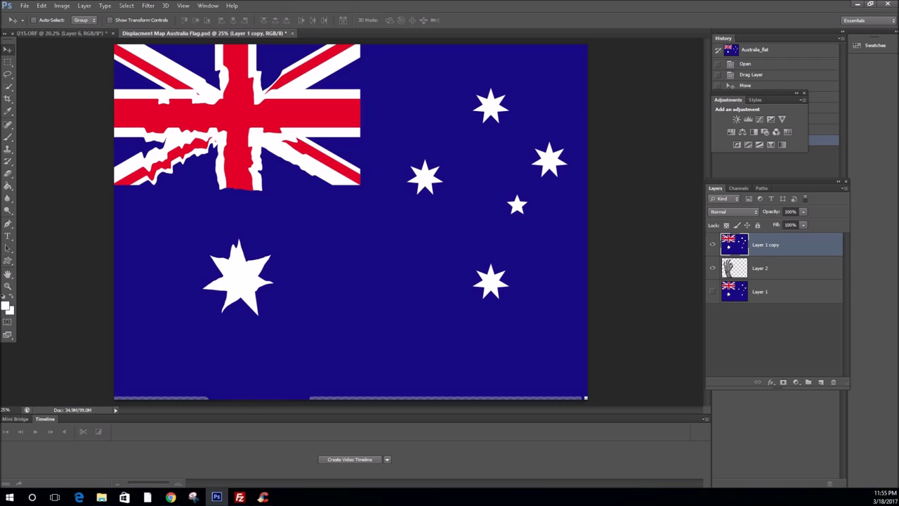
pyautogui.hotkey('alt', 'Tab')
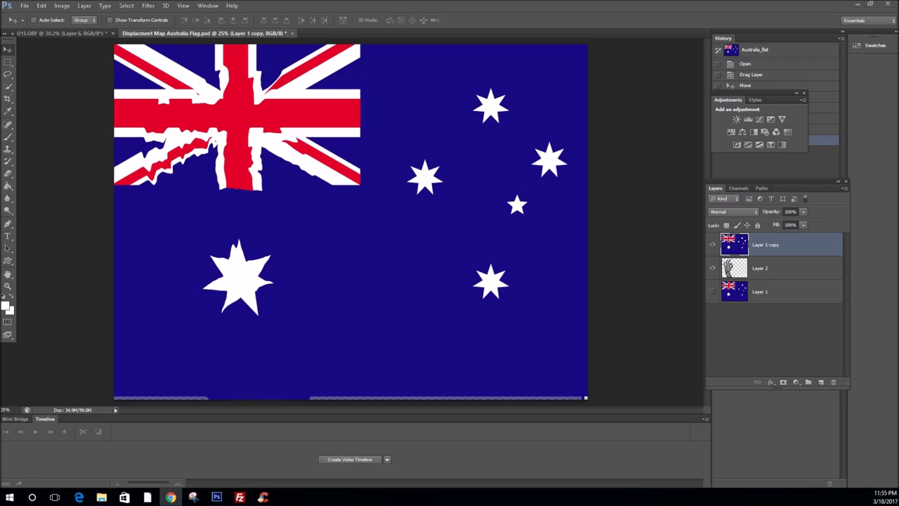
# Load Layer 2's hand outline as a selection and add it as a layer mask on Layer 1 copy
pyautogui.click(734, 272)
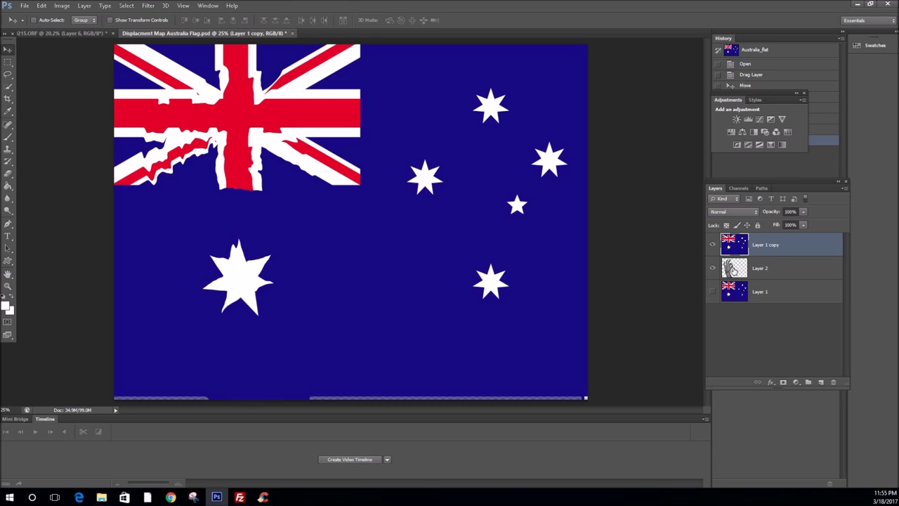
pyautogui.keyDown('ctrl'); pyautogui.click(737, 274); pyautogui.keyUp('ctrl')
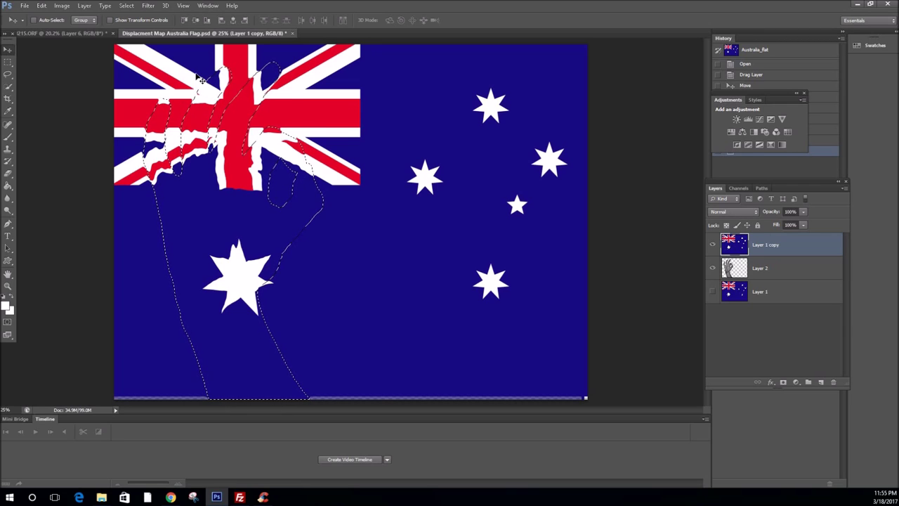
pyautogui.moveTo(137, 191); pyautogui.dragTo(138, 220)
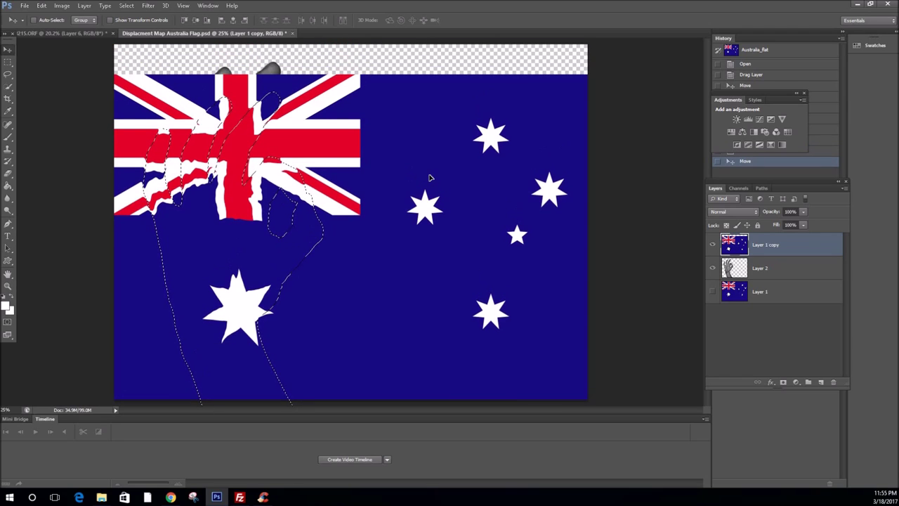
pyautogui.moveTo(432, 179); pyautogui.dragTo(435, 155)
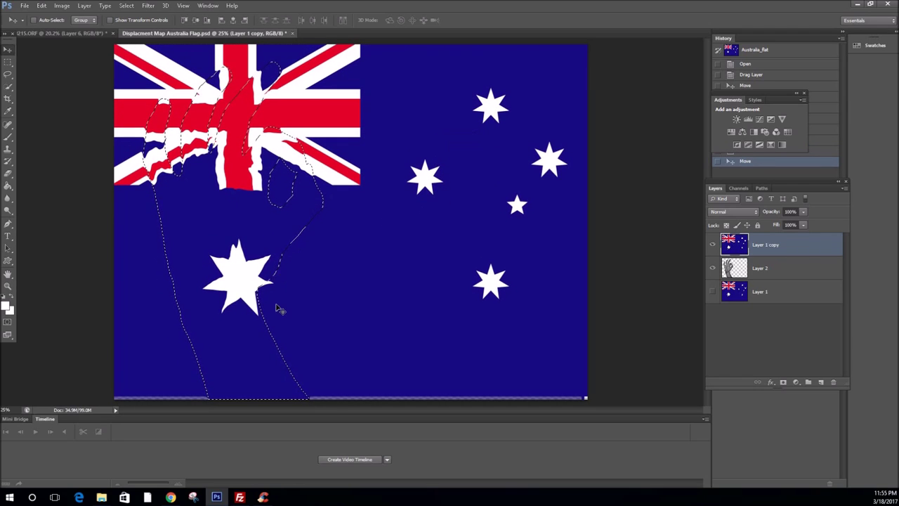
pyautogui.click(784, 383)
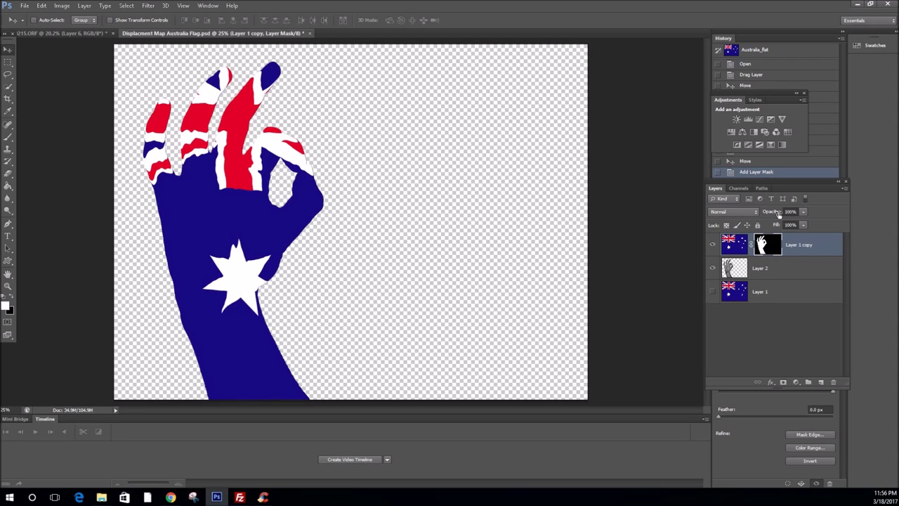
# Set Layer 1 copy to 74% opacity with the Overlay blend mode
pyautogui.moveTo(778, 212); pyautogui.dragTo(767, 212)
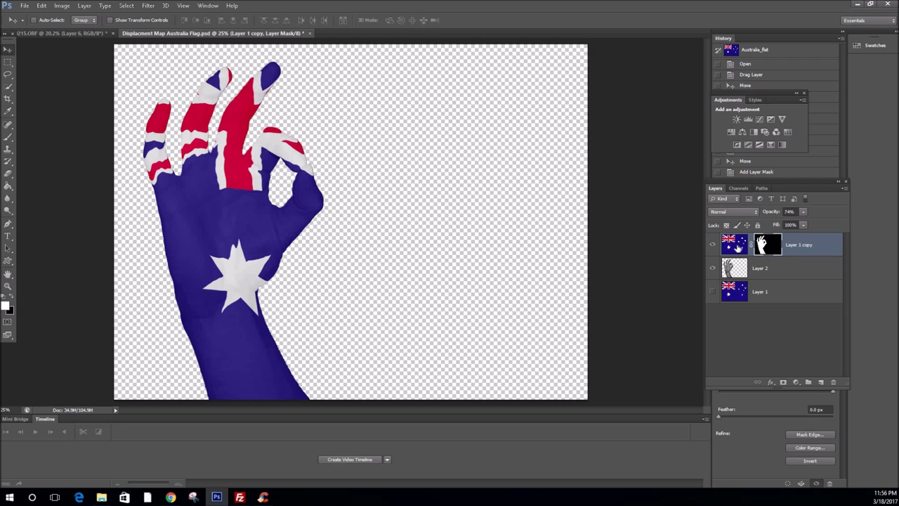
pyautogui.click(757, 212)
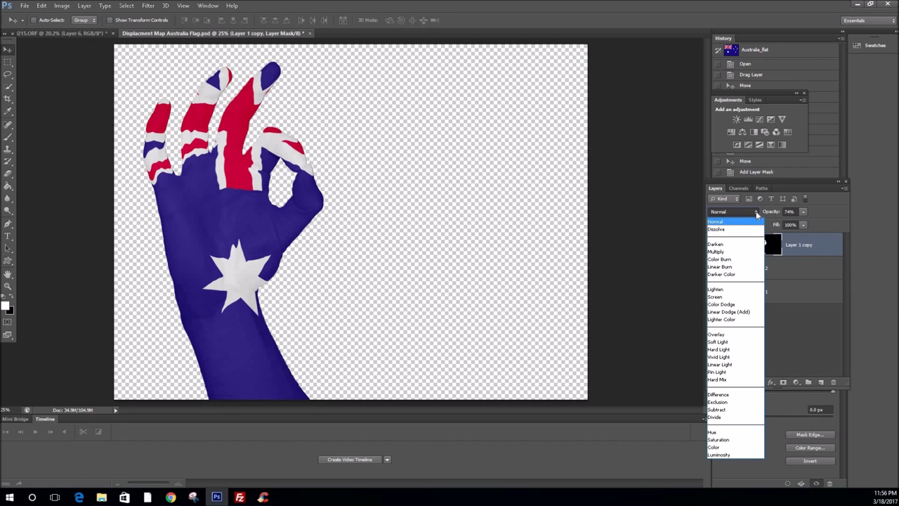
pyautogui.click(733, 335)
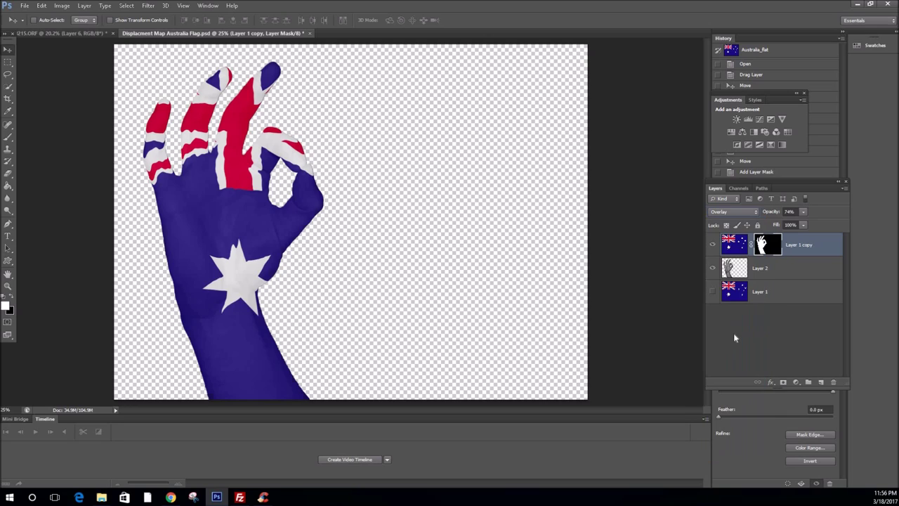
# Target Layer 1 copy's image rather than its mask and apply a 3.3-pixel Gaussian Blur
pyautogui.click(738, 250)
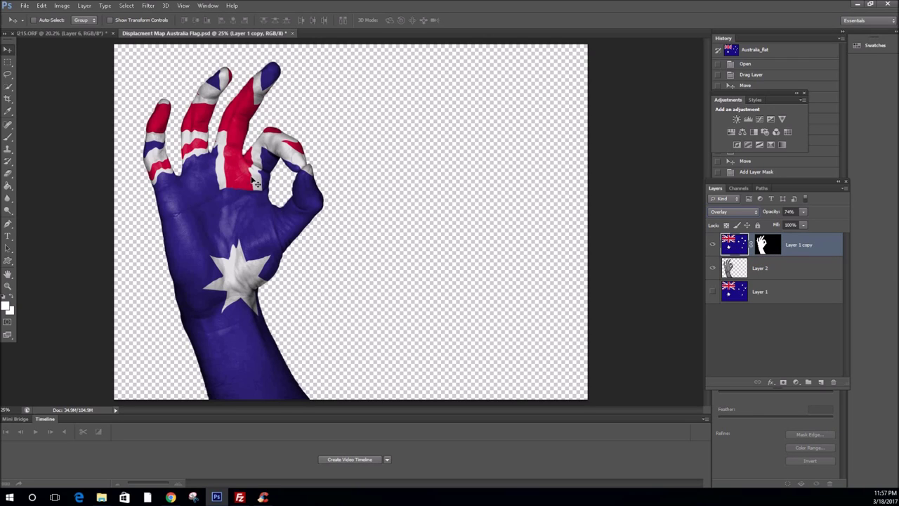
pyautogui.click(149, 6)
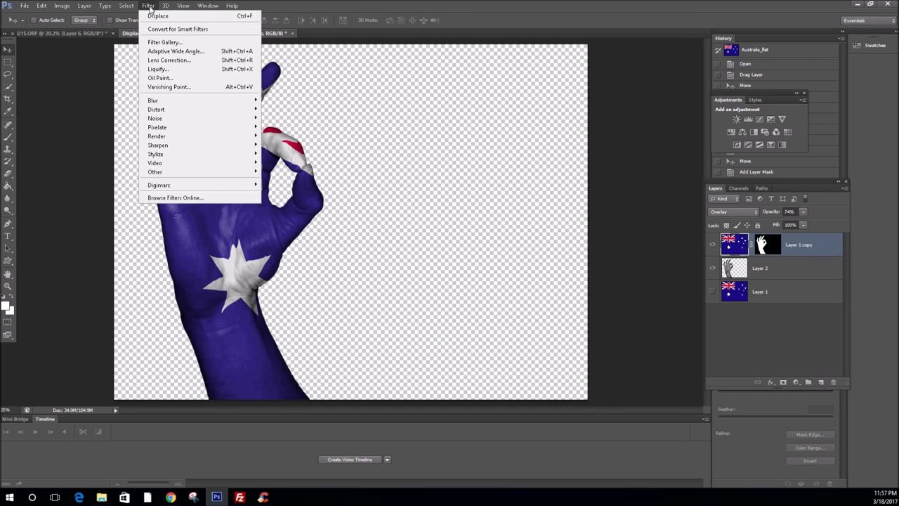
pyautogui.moveTo(179, 101)
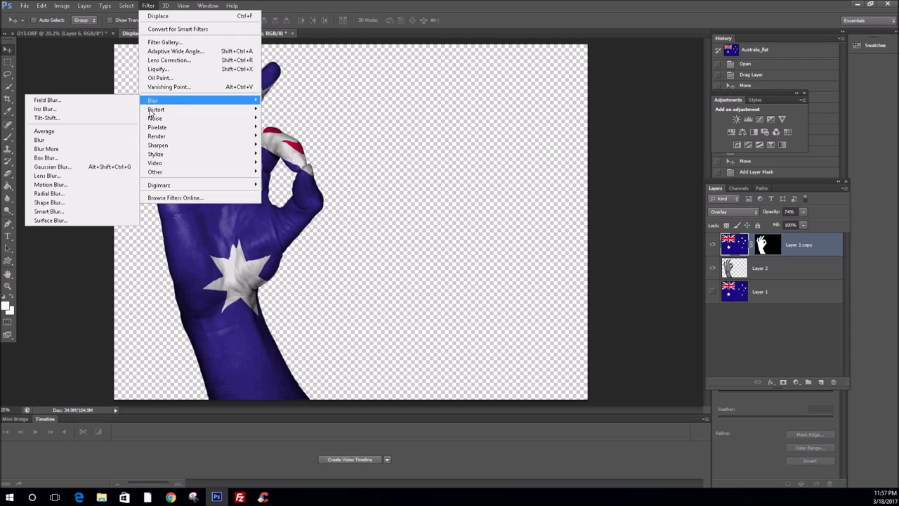
pyautogui.click(78, 167)
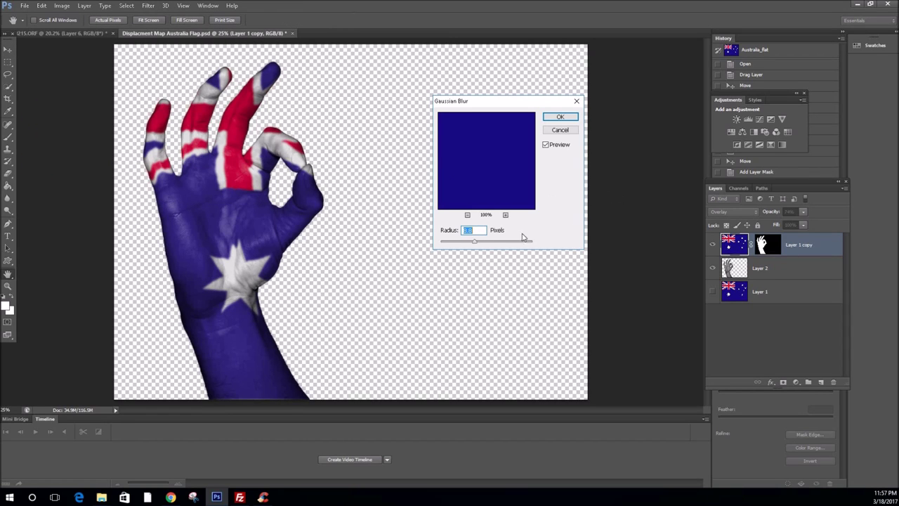
pyautogui.click(456, 242)
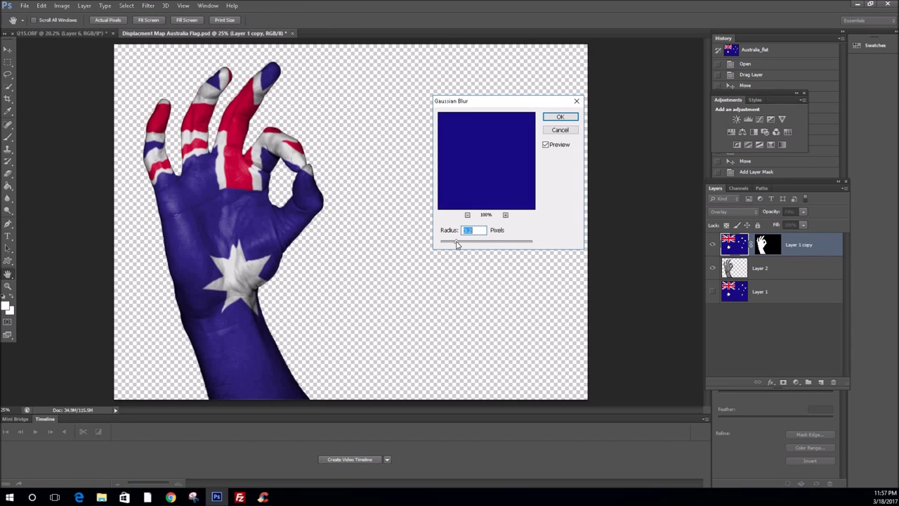
pyautogui.click(219, 180)
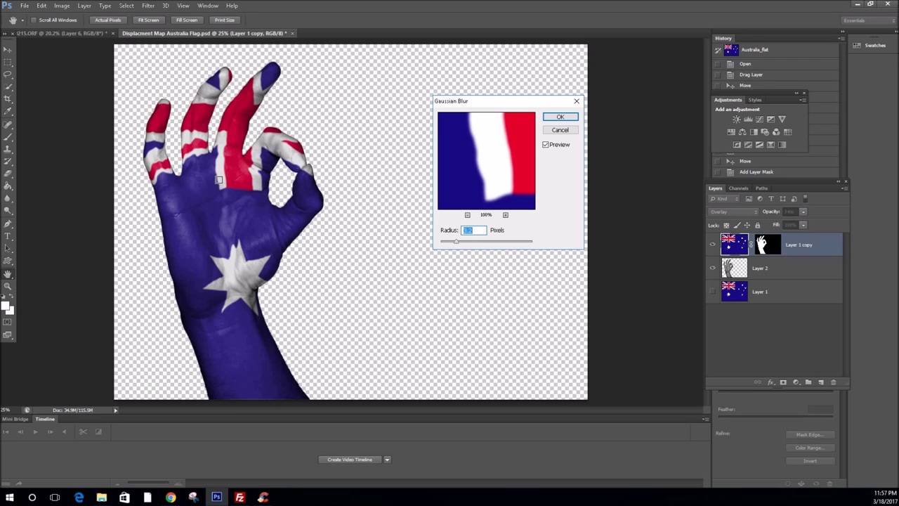
pyautogui.moveTo(454, 244); pyautogui.dragTo(439, 245)
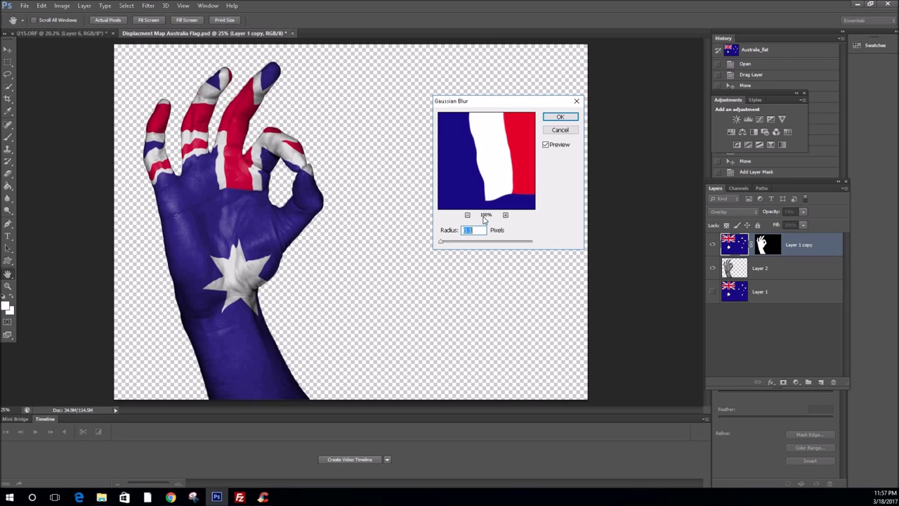
pyautogui.click(457, 243)
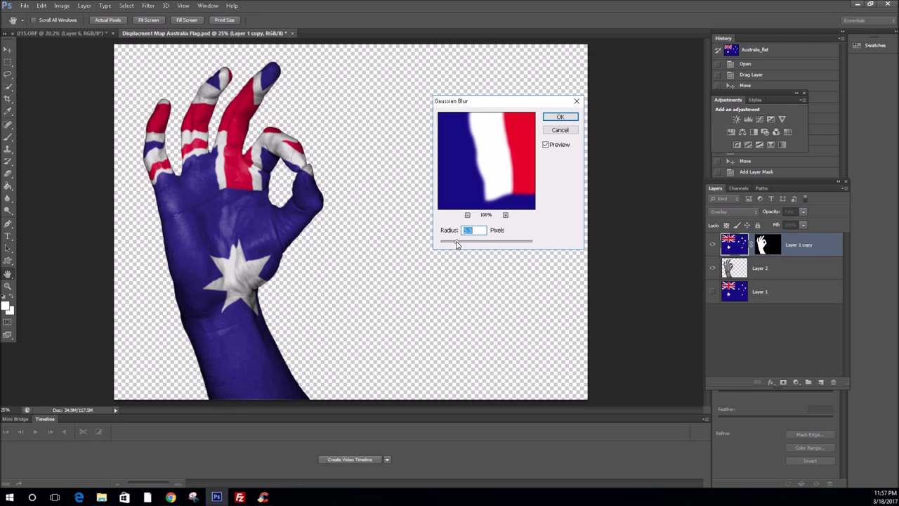
pyautogui.click(561, 117)
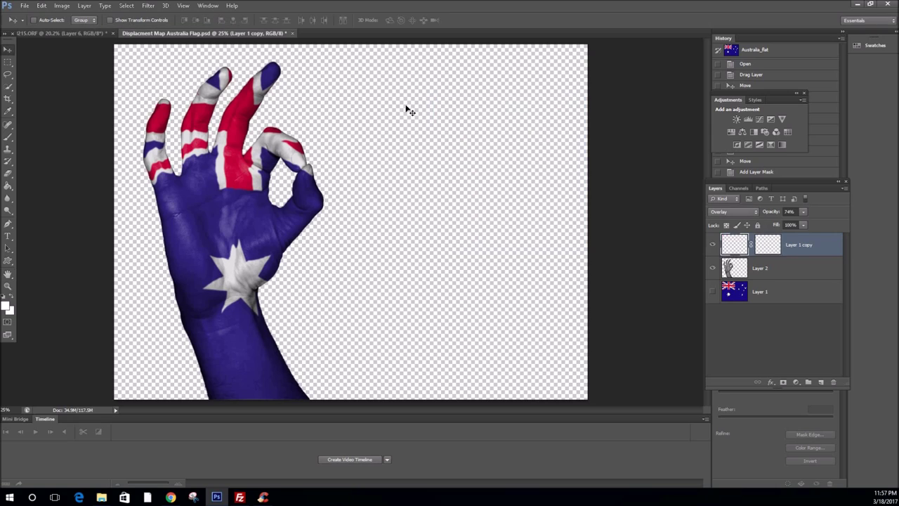
pyautogui.click(149, 6)
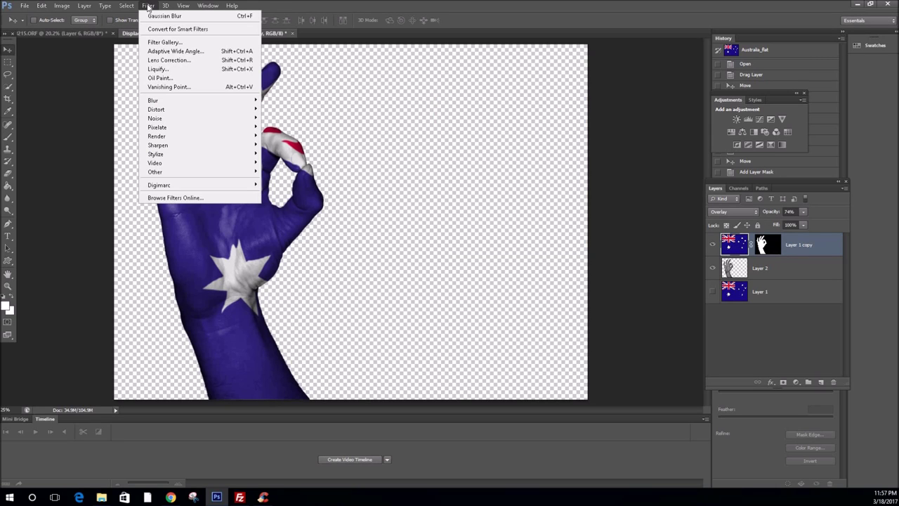
pyautogui.click(148, 7)
# Apply Levels to Layer 1 copy with the black input raised to 29 to deepen the flag colours
pyautogui.click(61, 7)
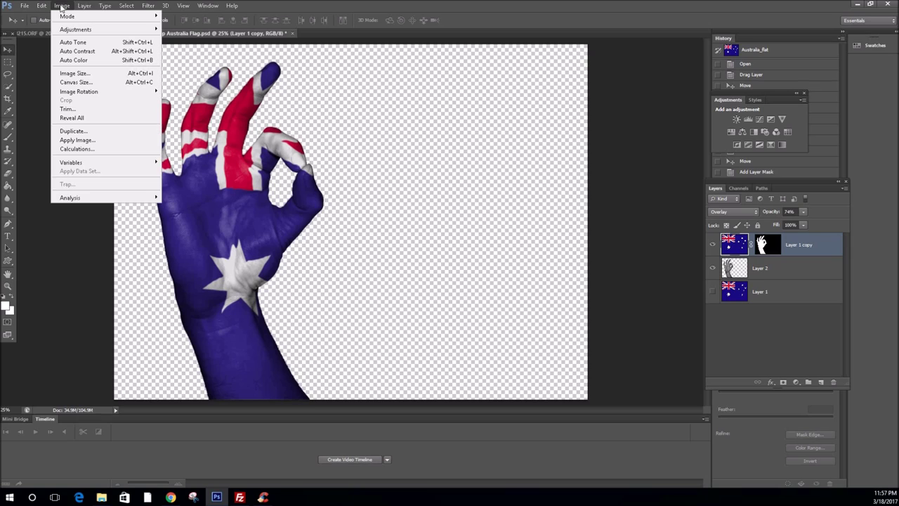
pyautogui.moveTo(82, 31)
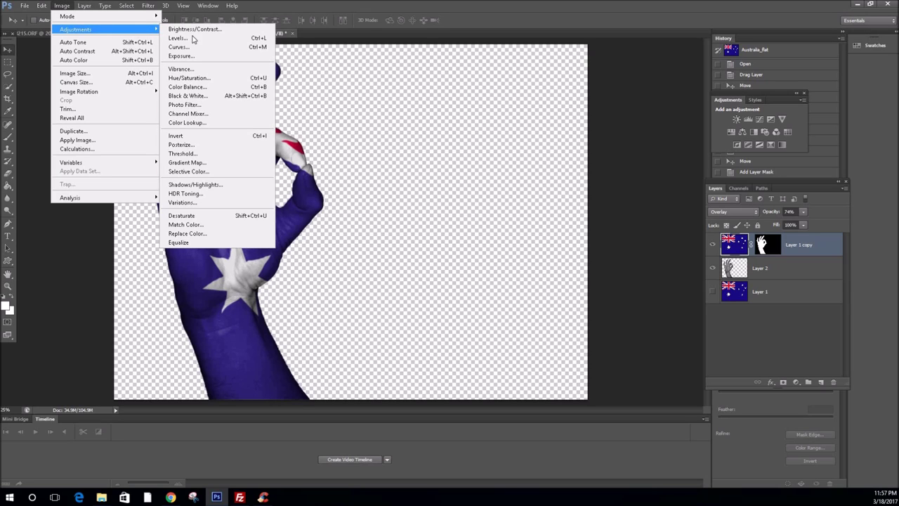
pyautogui.click(179, 38)
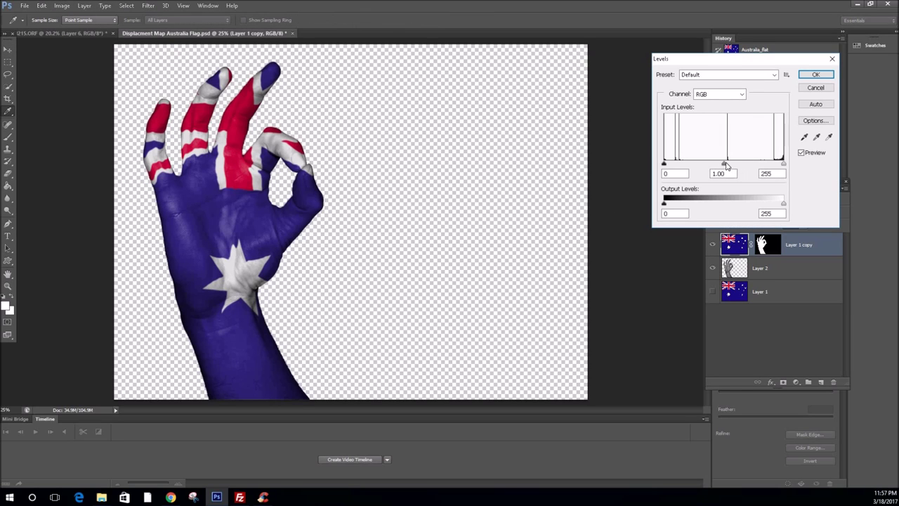
pyautogui.moveTo(724, 163); pyautogui.dragTo(777, 167)
pyautogui.moveTo(782, 166); pyautogui.dragTo(787, 164)
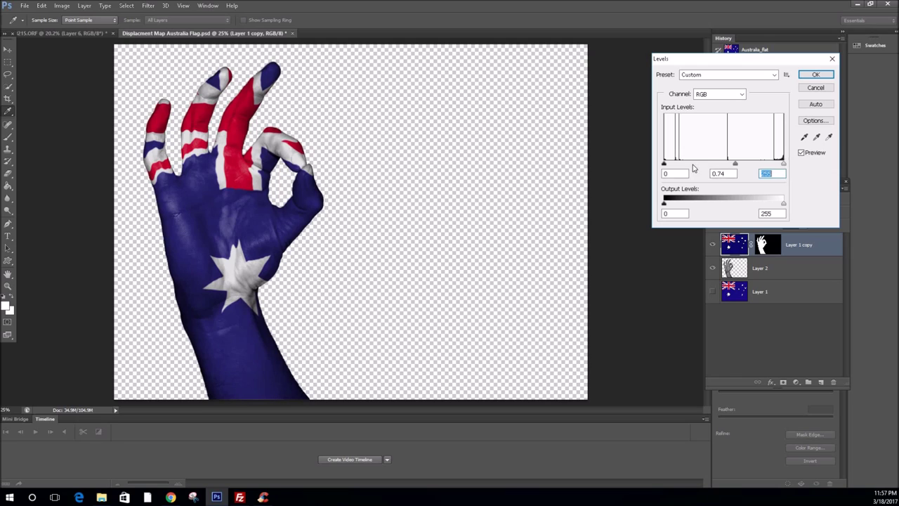
pyautogui.moveTo(666, 164); pyautogui.dragTo(678, 165)
pyautogui.moveTo(740, 166); pyautogui.dragTo(738, 169)
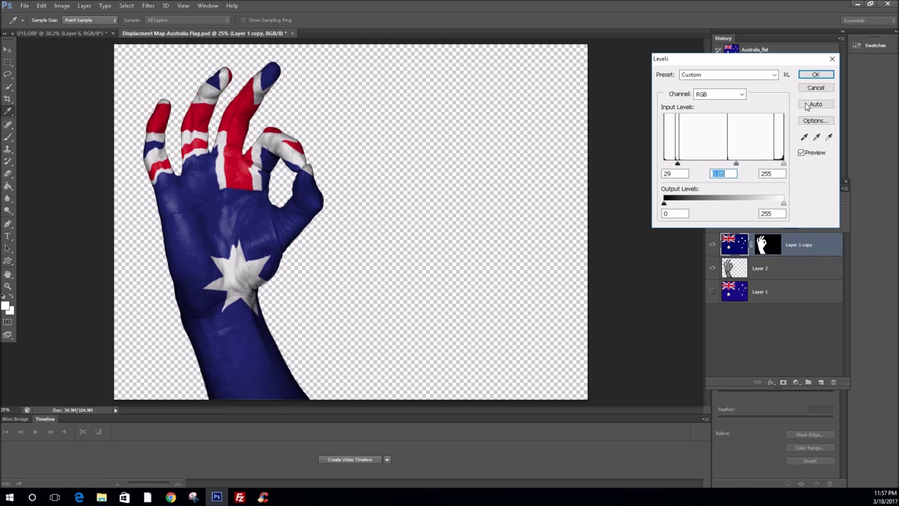
pyautogui.click(817, 76)
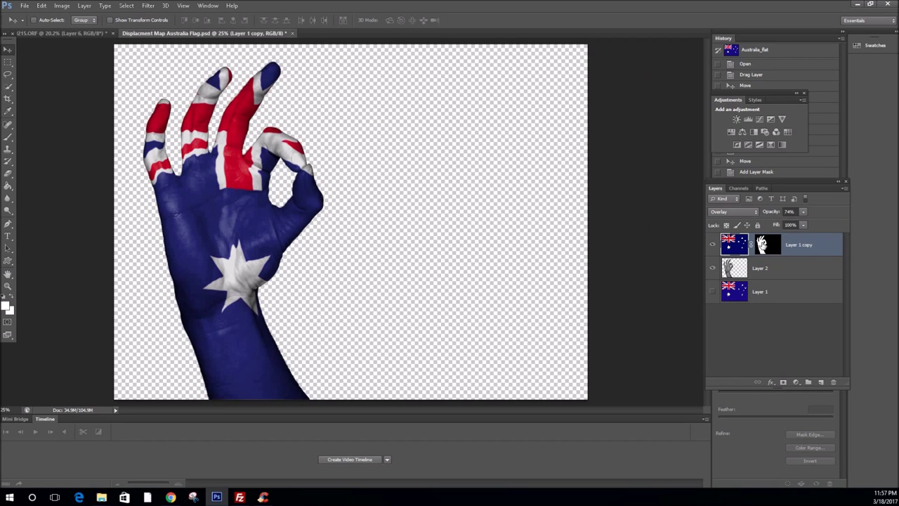
pyautogui.click(742, 274)
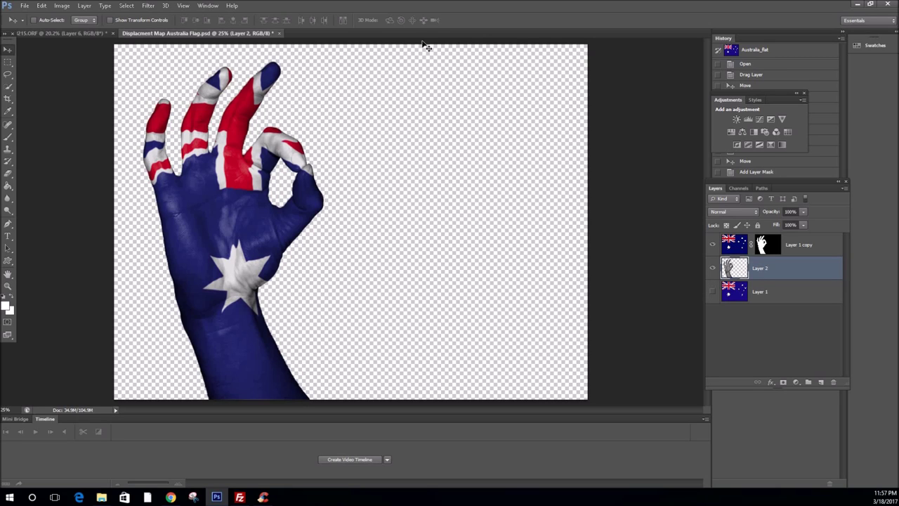
# Apply Levels to Layer 2 with midtone 1.27 and white input 252 to brighten the hand
pyautogui.click(82, 5)
pyautogui.moveTo(61, 5)
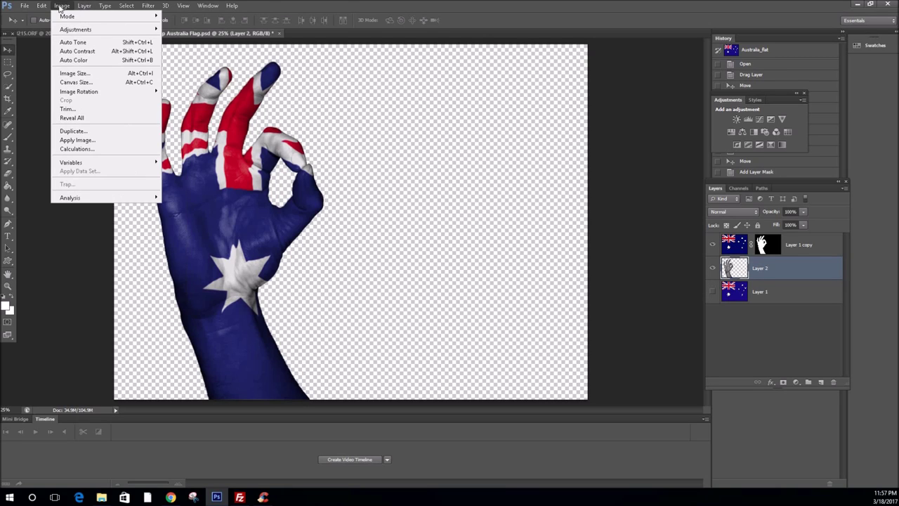
pyautogui.moveTo(75, 30)
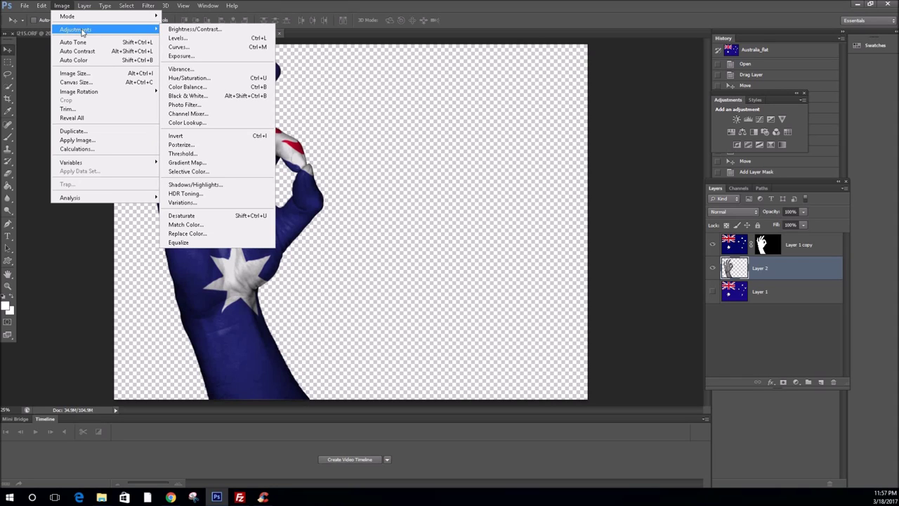
pyautogui.click(197, 39)
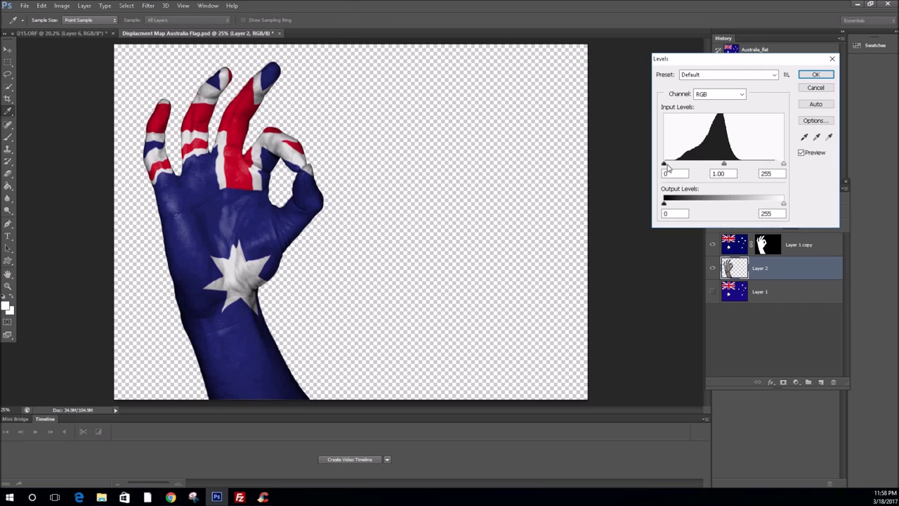
pyautogui.moveTo(726, 166)
pyautogui.mouseDown()
pyautogui.moveTo(665, 167)
pyautogui.moveTo(714, 166)
pyautogui.mouseUp()
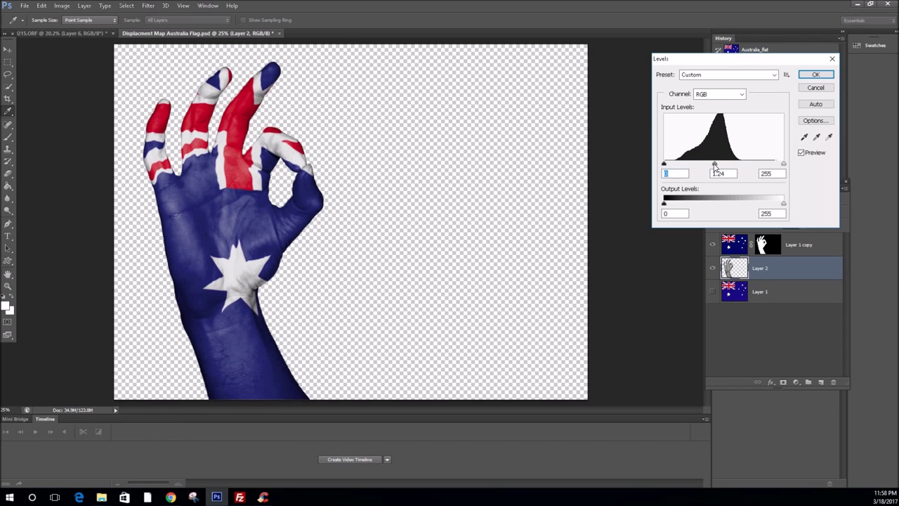
pyautogui.click(714, 166)
pyautogui.moveTo(784, 165); pyautogui.dragTo(783, 166)
pyautogui.click(783, 165)
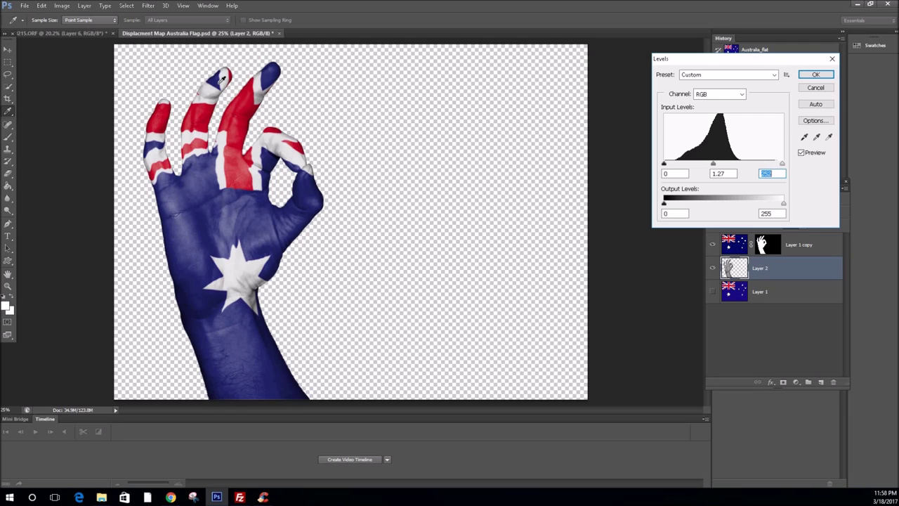
pyautogui.click(814, 74)
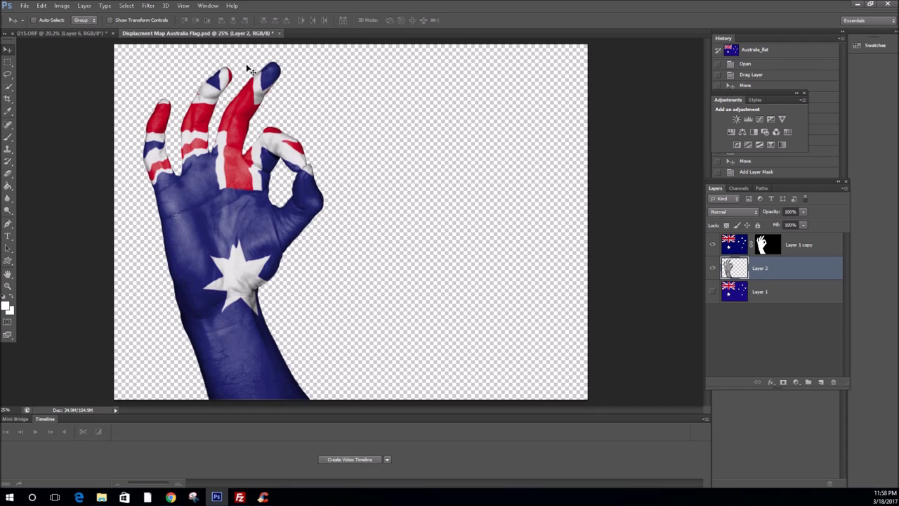
# Scroll and zoom out to 24.4% so the whole flag-painted hand fits on screen
pyautogui.scroll(6, 253, 73)
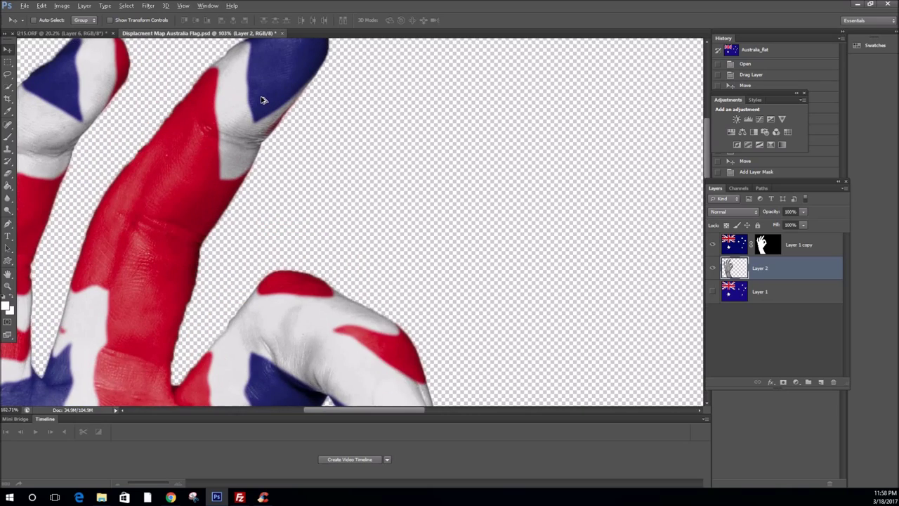
pyautogui.scroll(2, 261, 99)
pyautogui.scroll(-2, 187, 176)
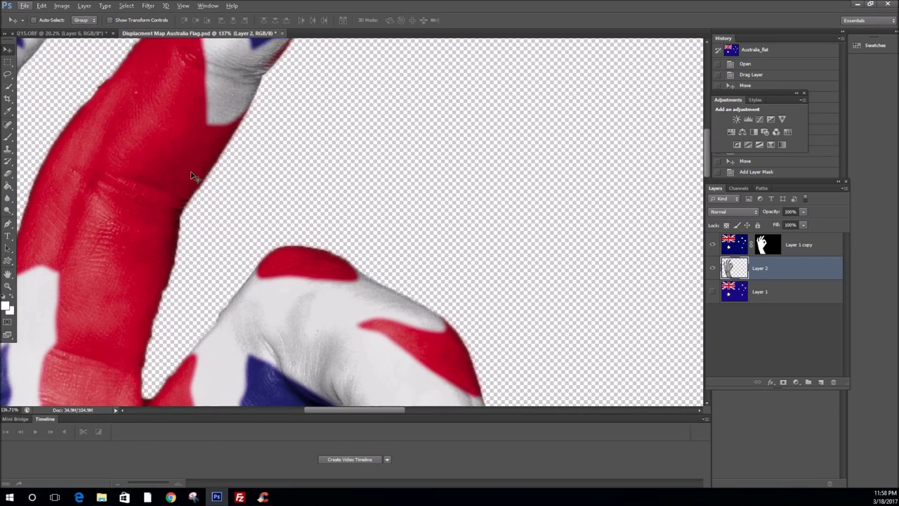
pyautogui.scroll(-2, 141, 181)
pyautogui.scroll(-5, 110, 241)
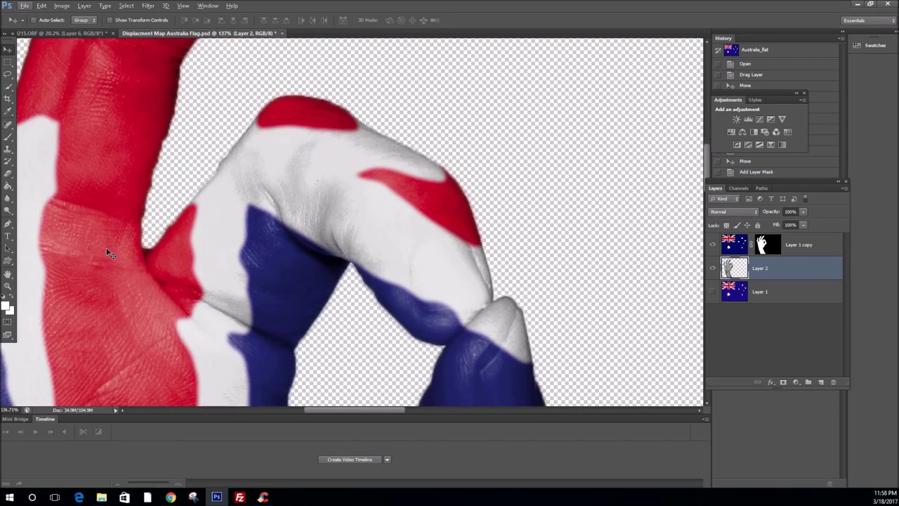
pyautogui.scroll(-7, 110, 254)
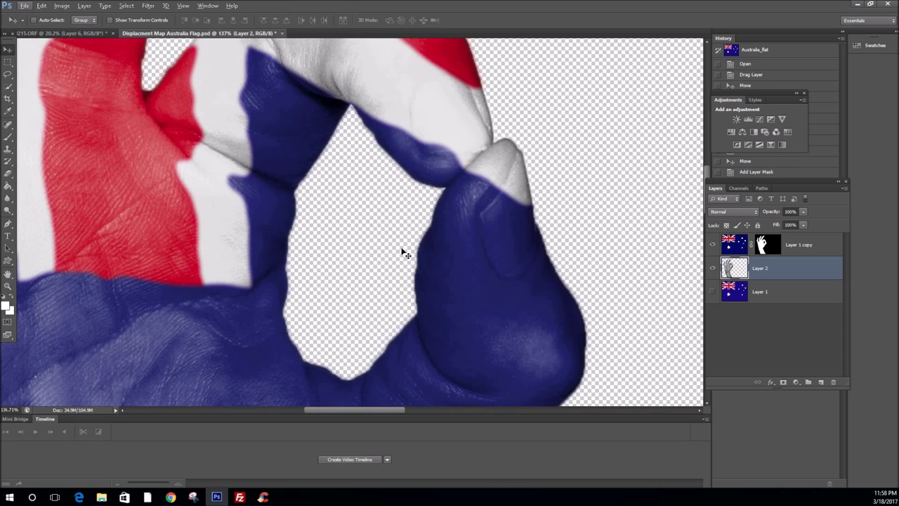
pyautogui.moveTo(385, 410); pyautogui.dragTo(344, 410)
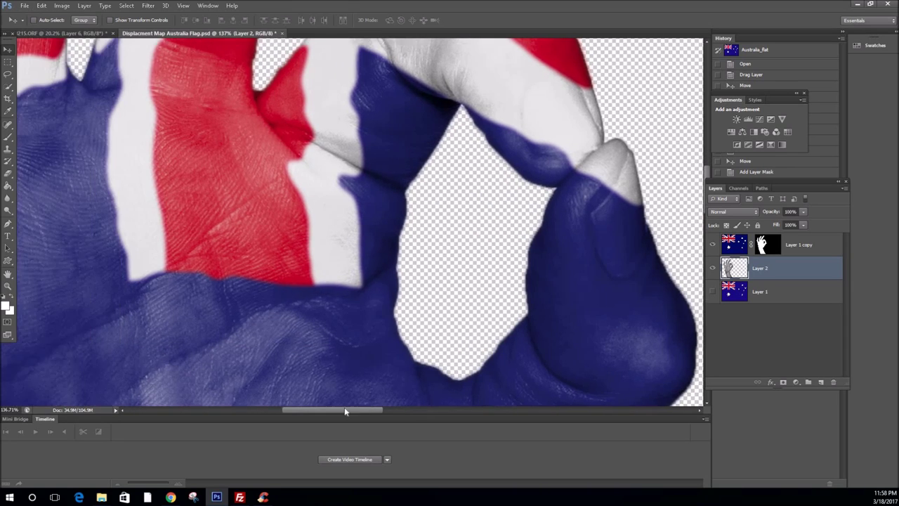
pyautogui.scroll(5, 362, 298)
pyautogui.scroll(-3, 398, 269)
pyautogui.scroll(-4, 399, 269)
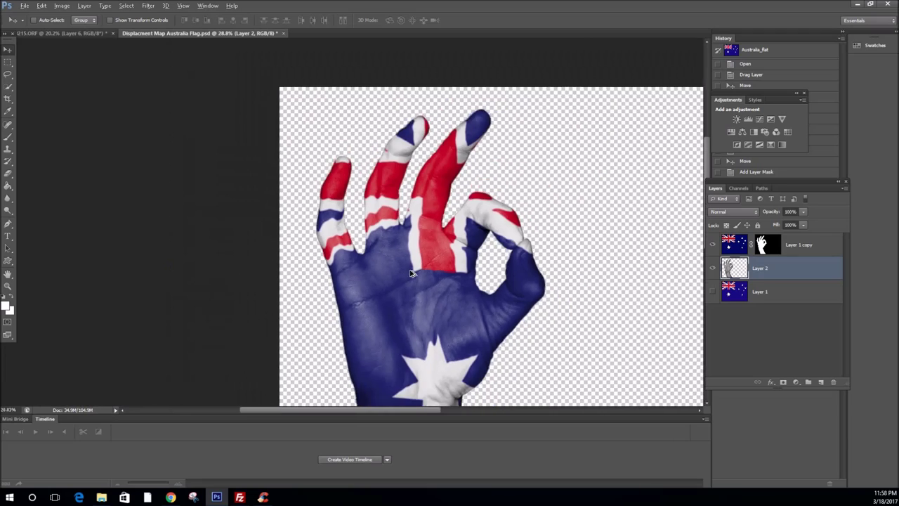
pyautogui.scroll(1, 349, 257)
pyautogui.scroll(-1, 348, 260)
pyautogui.press('alt')
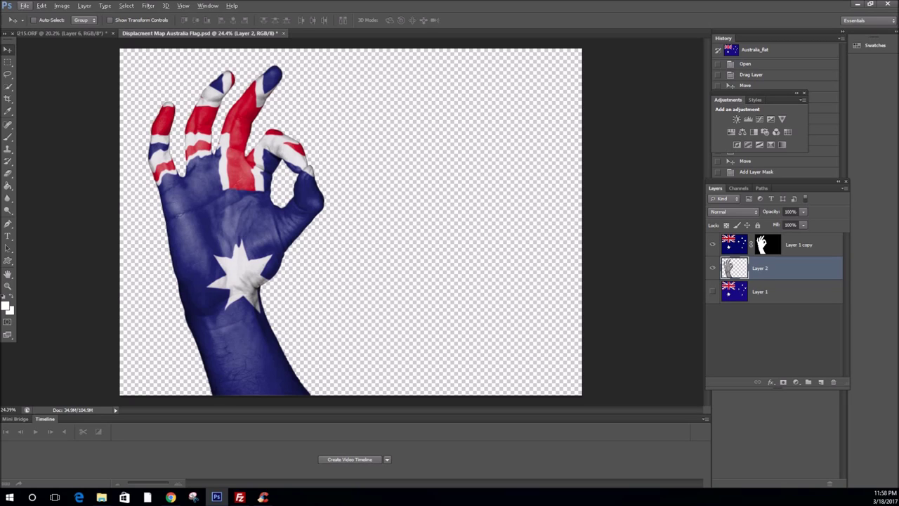
pyautogui.hotkey('alt', 'Tab')
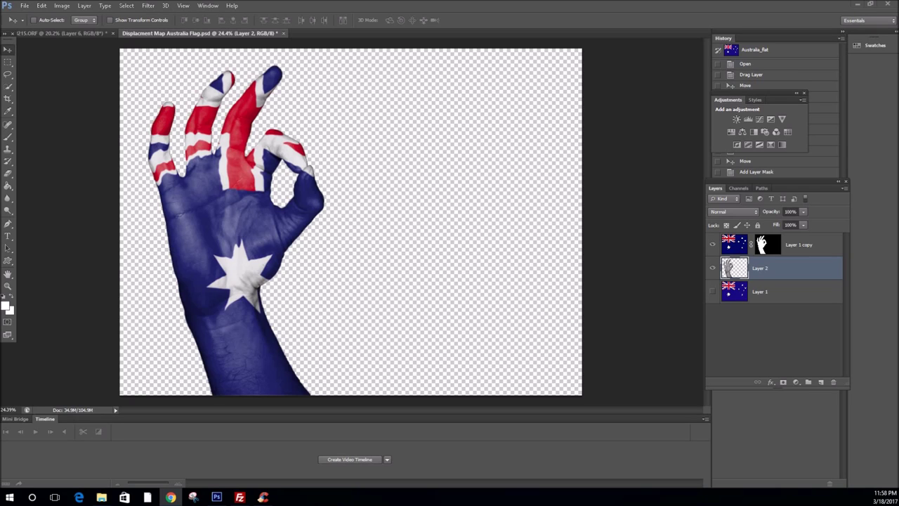
# Show Layer 1, add a new Layer 3 above it, and fill Layer 3 white with the Paint Bucket
pyautogui.click(712, 291)
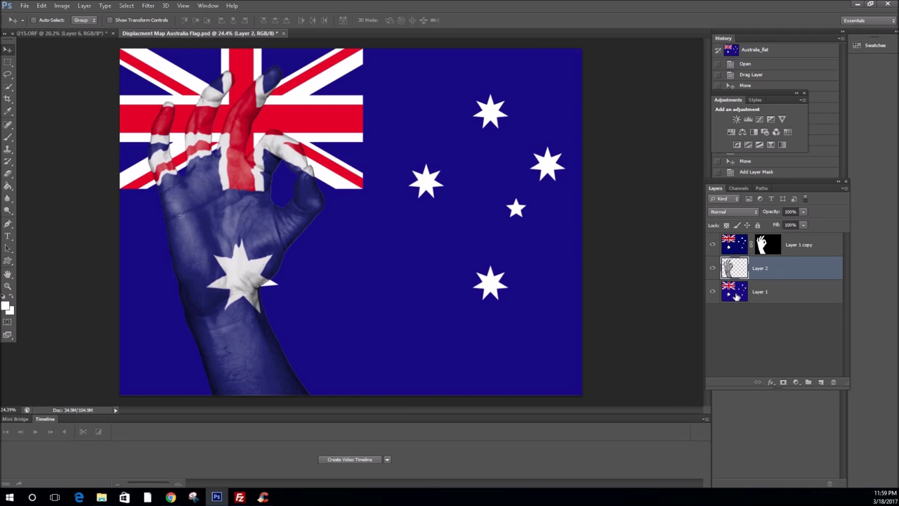
pyautogui.click(736, 296)
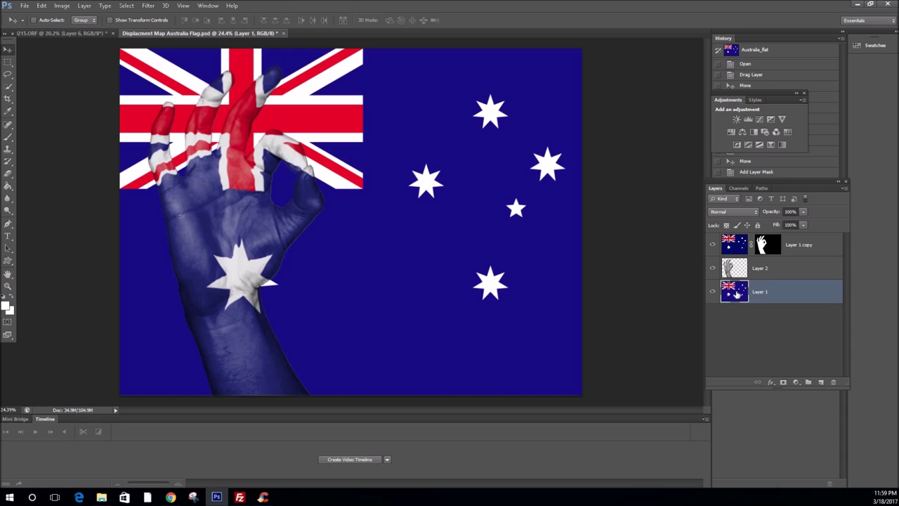
pyautogui.click(822, 383)
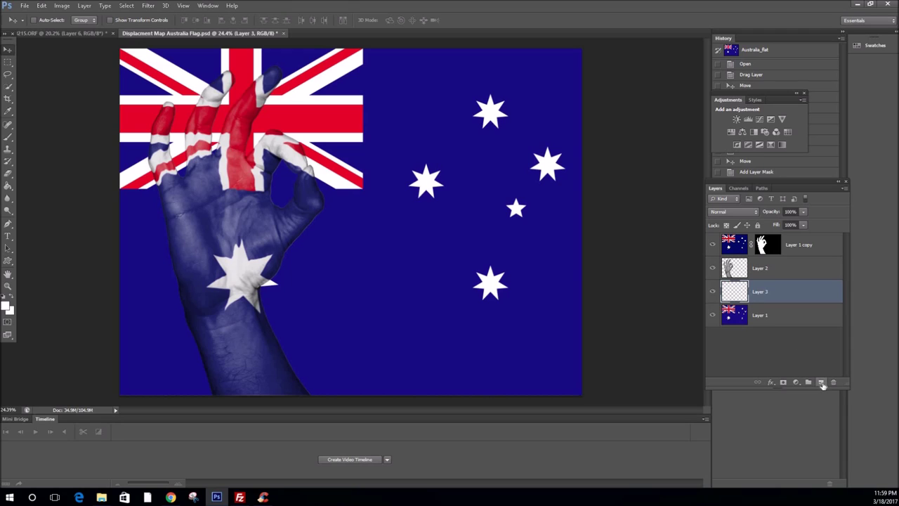
pyautogui.click(9, 187)
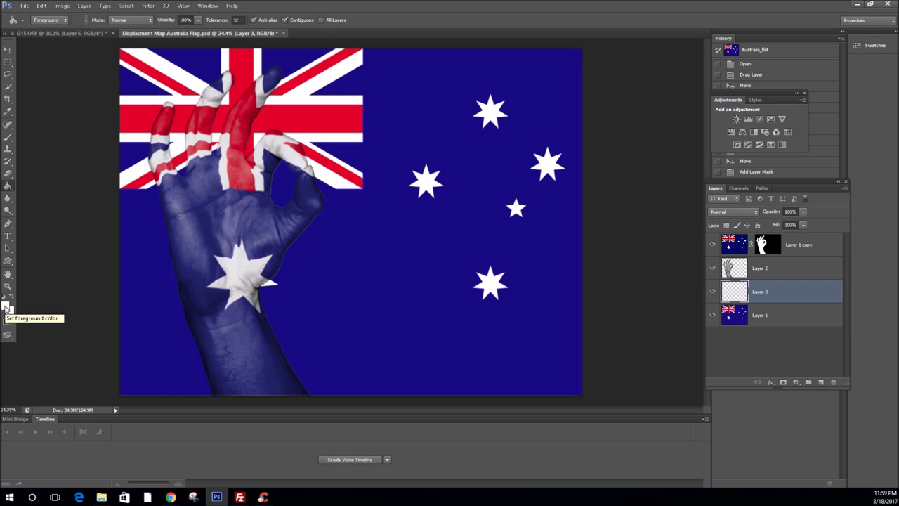
pyautogui.click(392, 257)
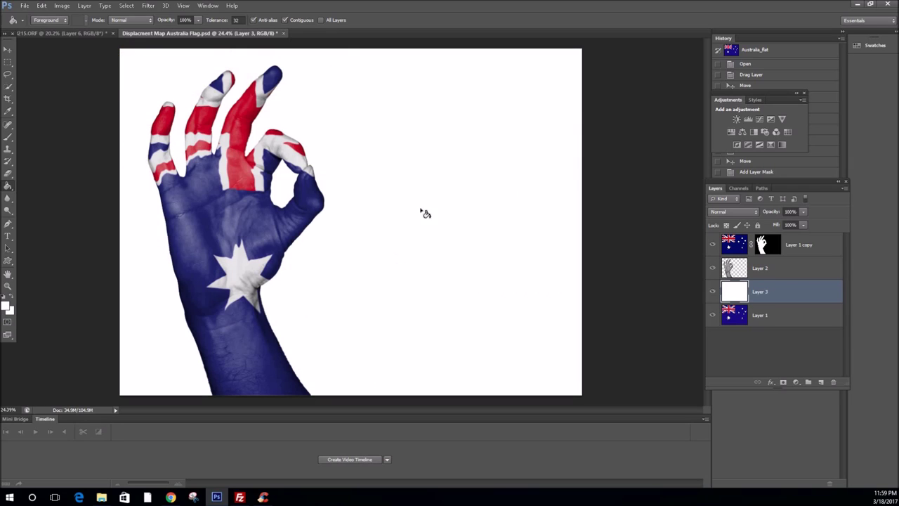
pyautogui.click(8, 175)
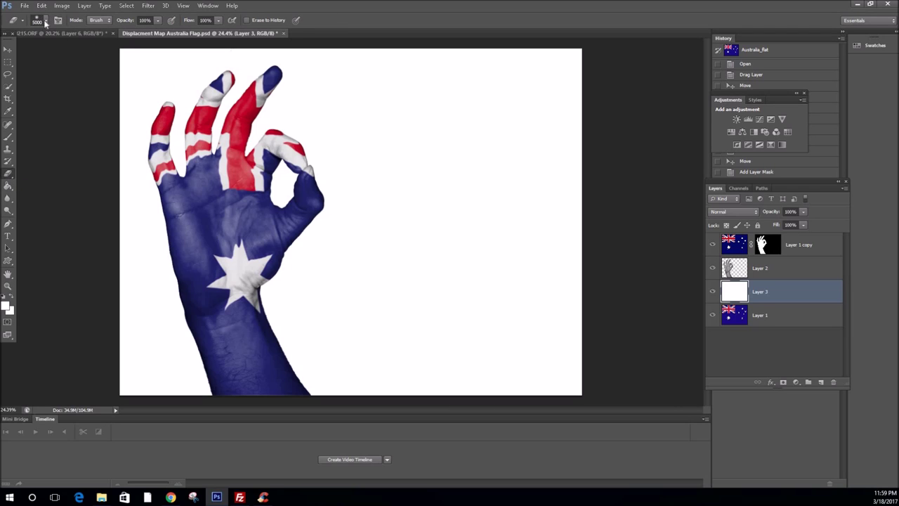
# Erase Layer 3's centre with a 5000 px, 0% hardness eraser so the flag shows through
pyautogui.click(44, 21)
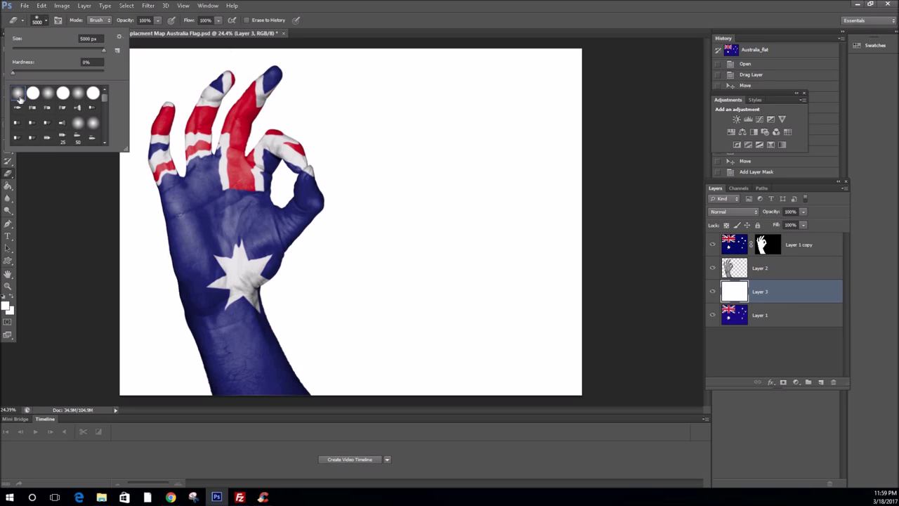
pyautogui.click(10, 175)
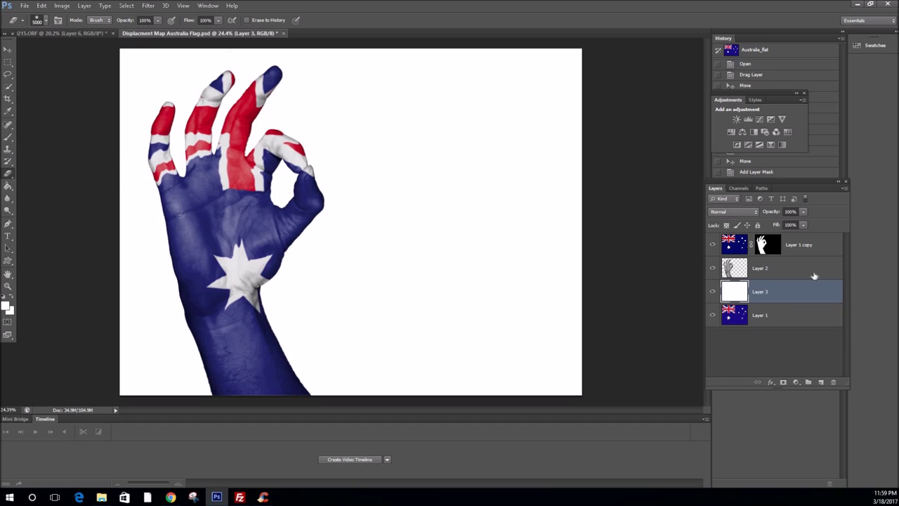
pyautogui.click(737, 317)
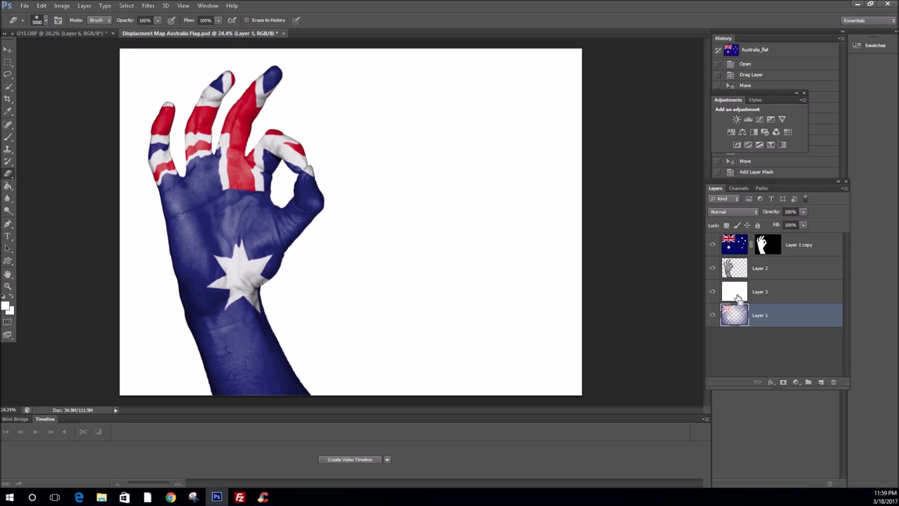
pyautogui.click(736, 298)
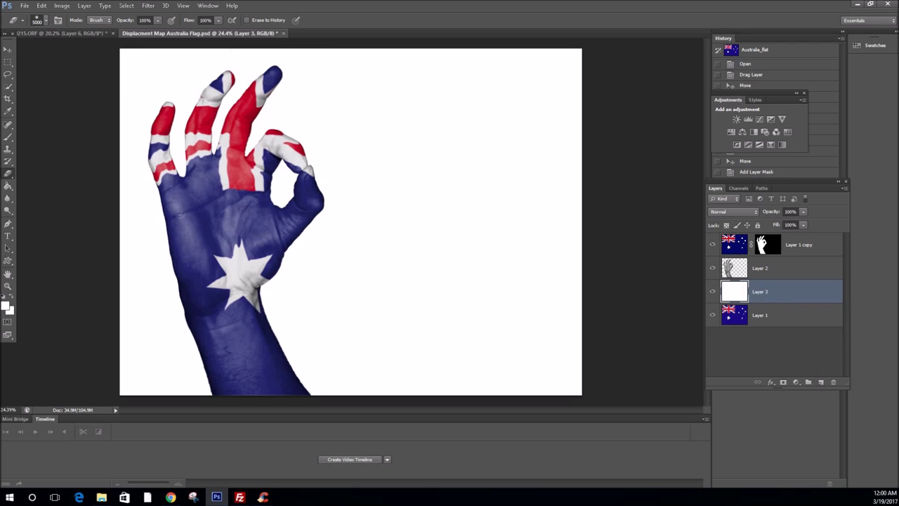
pyautogui.click(361, 224)
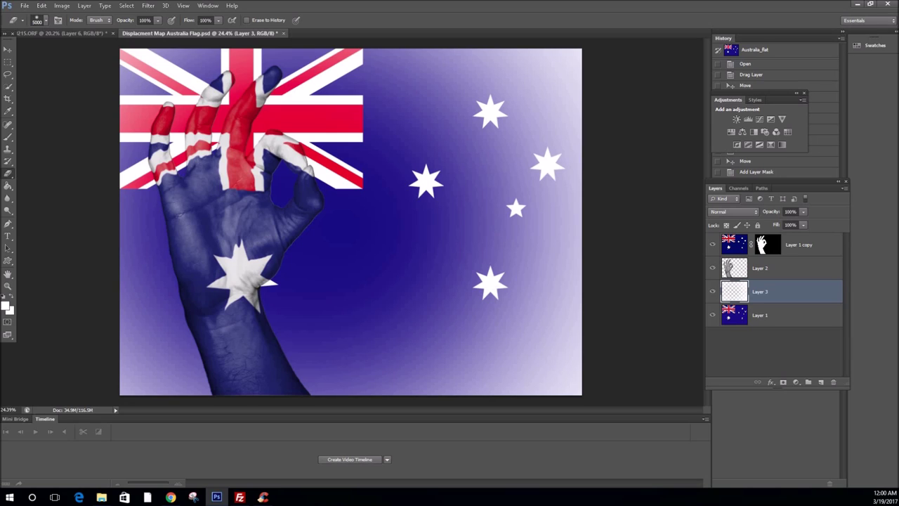
pyautogui.click(735, 318)
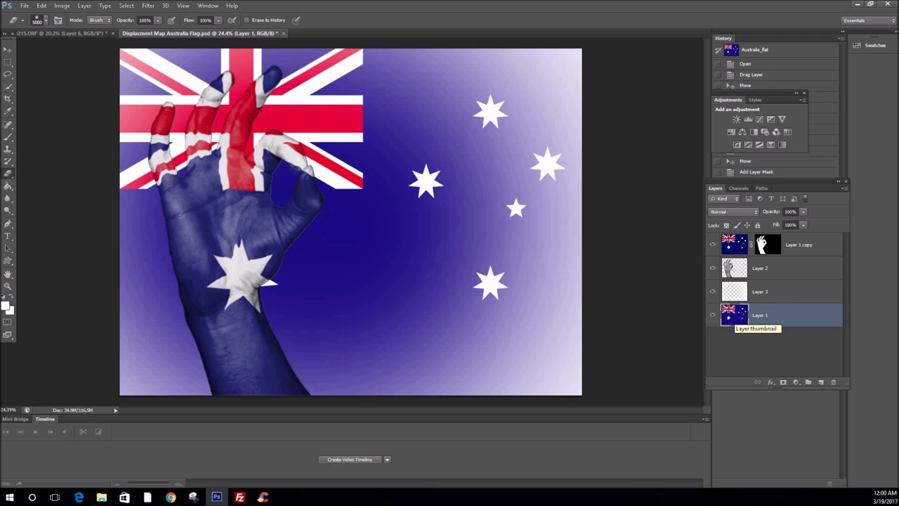
# Apply a 27.8-pixel Gaussian Blur to the Layer 1 flag background
pyautogui.click(148, 5)
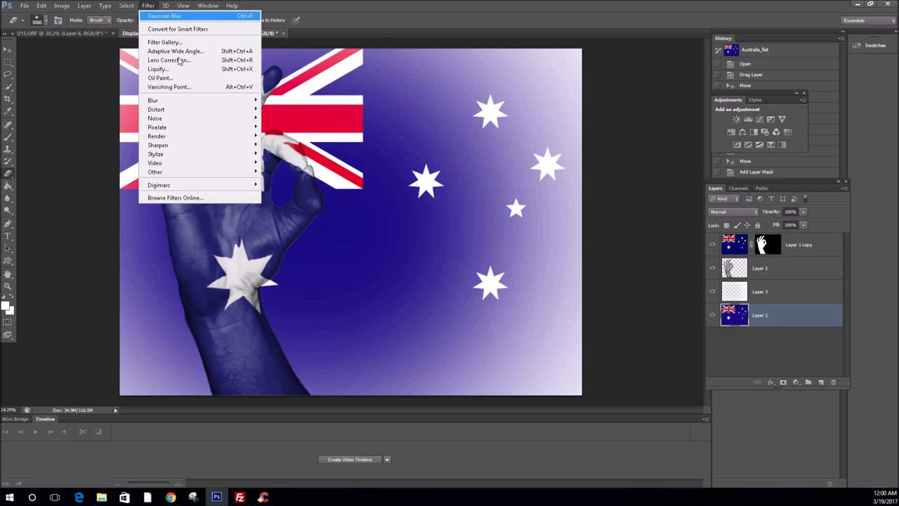
pyautogui.moveTo(191, 104)
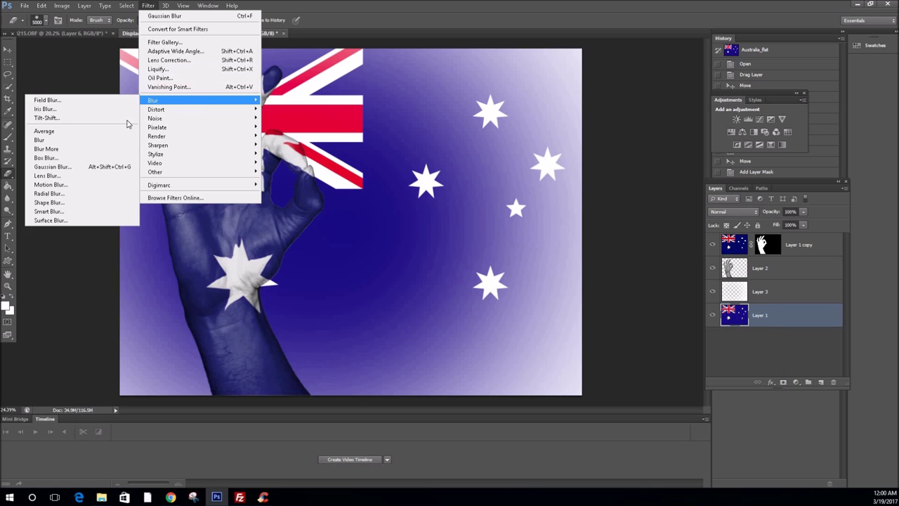
pyautogui.click(81, 170)
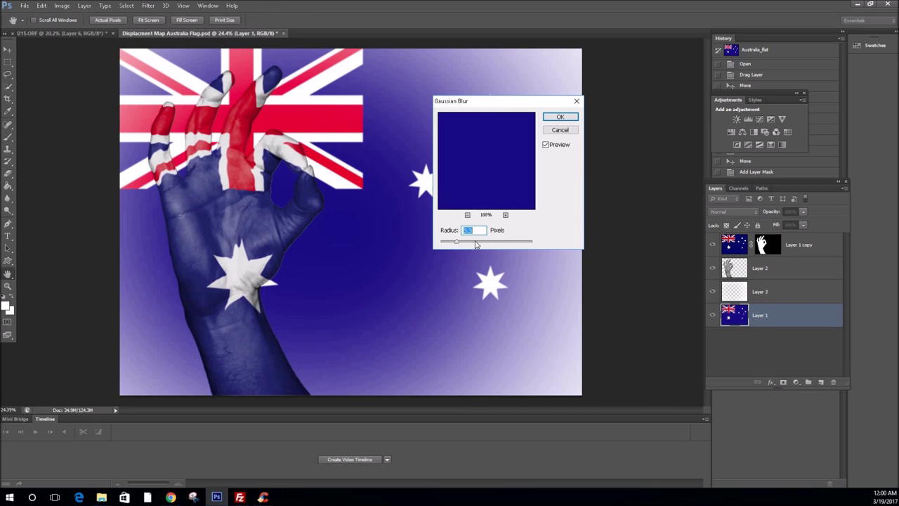
pyautogui.moveTo(472, 244); pyautogui.dragTo(484, 244)
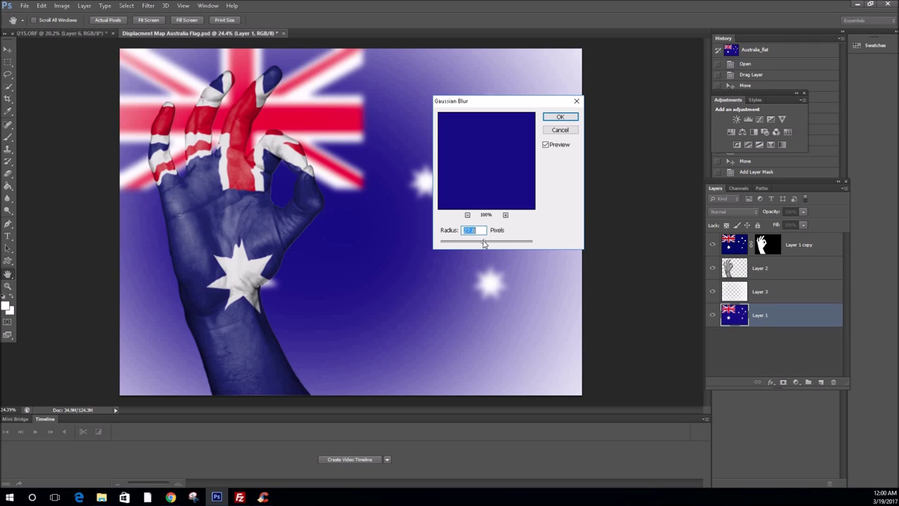
pyautogui.click(559, 116)
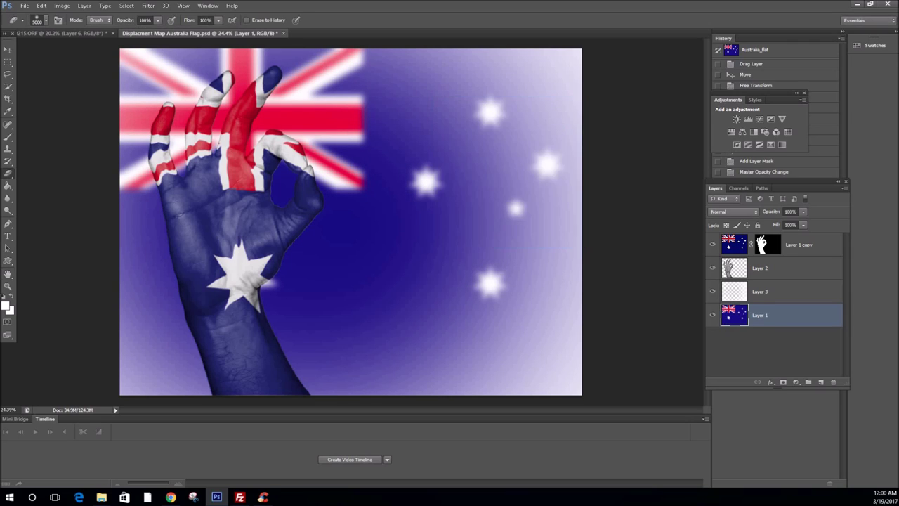
# Free-transform the blurred flag layer to about 104% width and 109% height, past the canvas edges, and apply
pyautogui.click(41, 6)
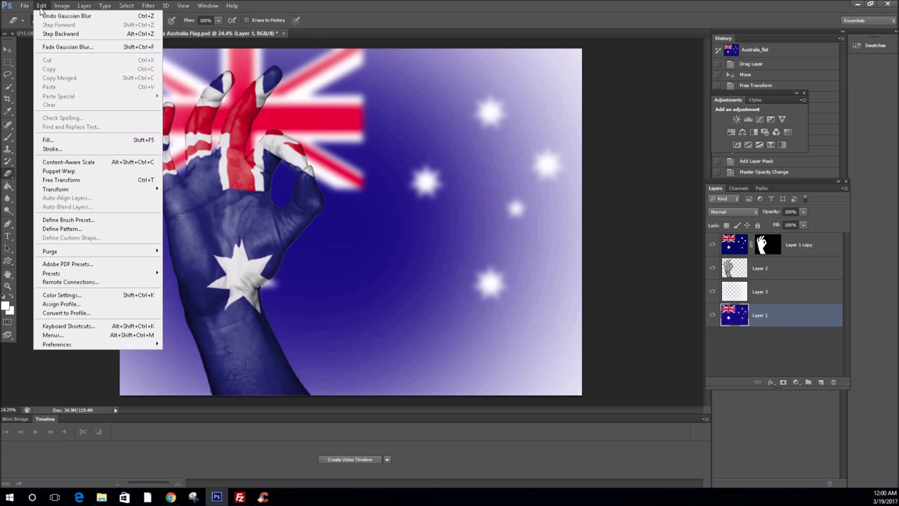
pyautogui.click(78, 180)
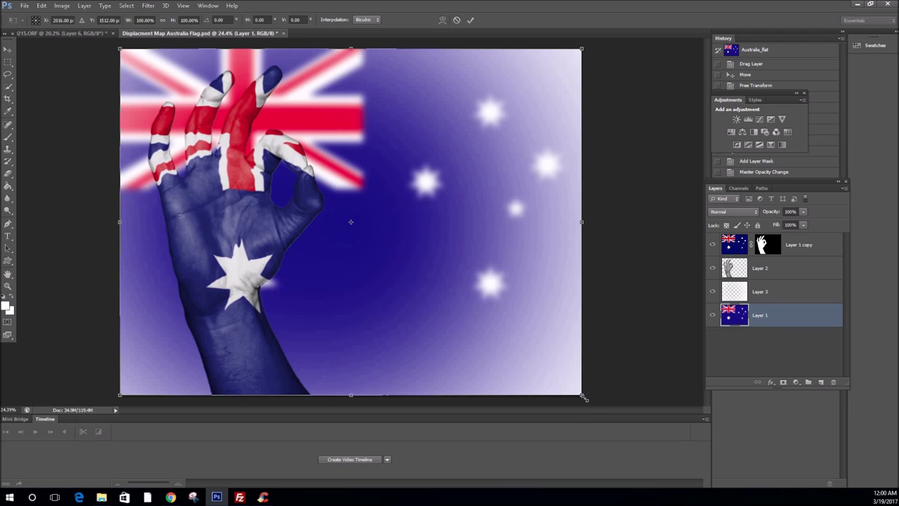
pyautogui.moveTo(583, 397); pyautogui.dragTo(600, 425)
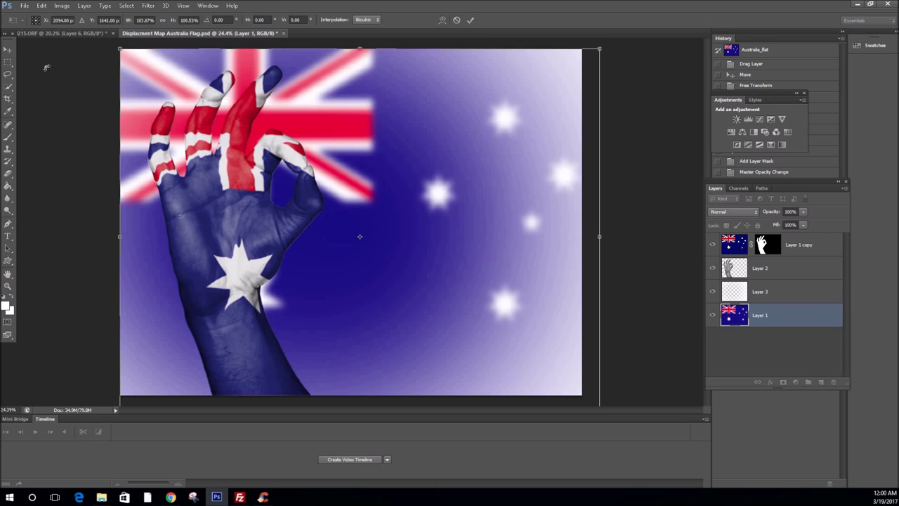
pyautogui.click(8, 50)
pyautogui.click(434, 184)
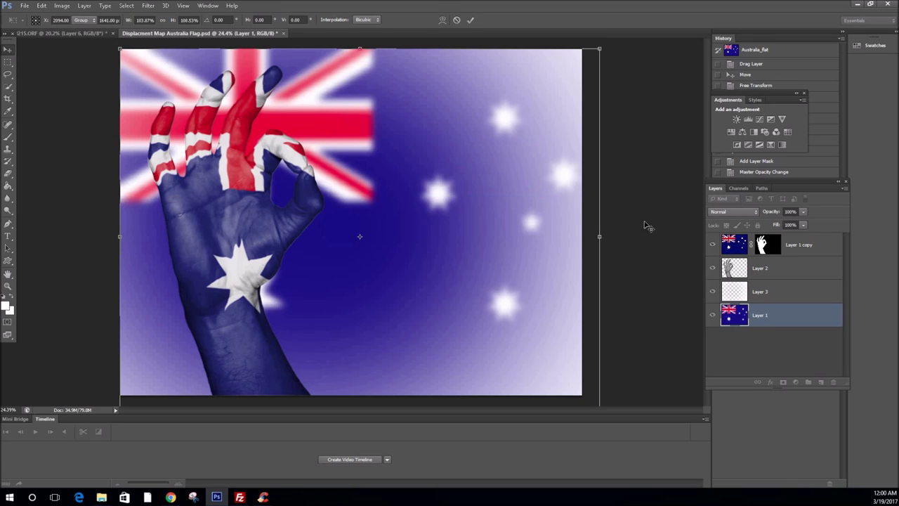